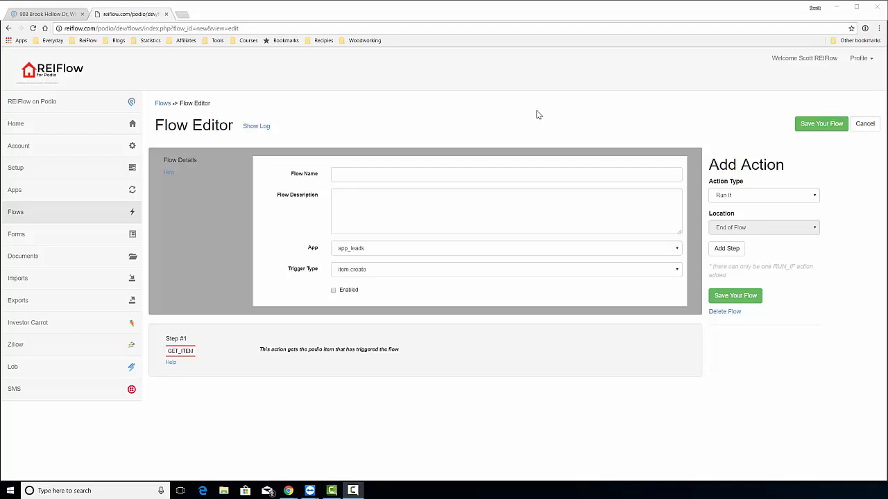
Name the new flow 'Email Buyers'.
{"action": "left_click", "coordinate": [532, 128]}
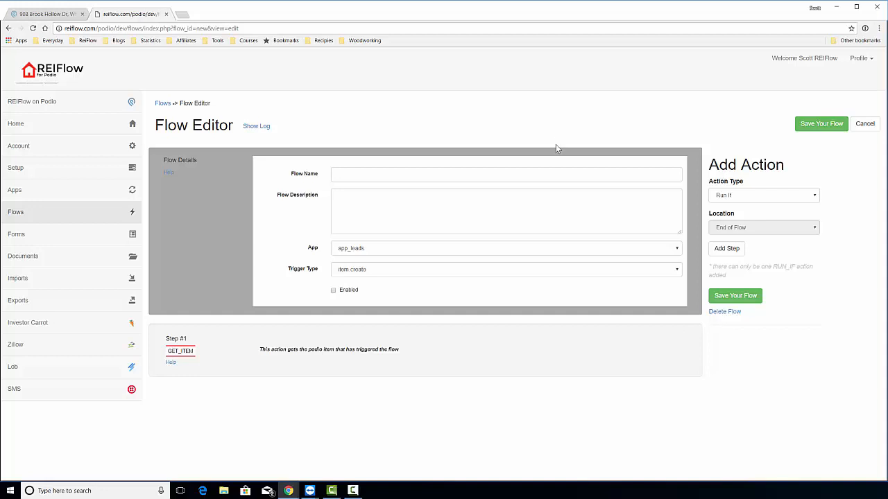
{"action": "left_click", "coordinate": [406, 172]}
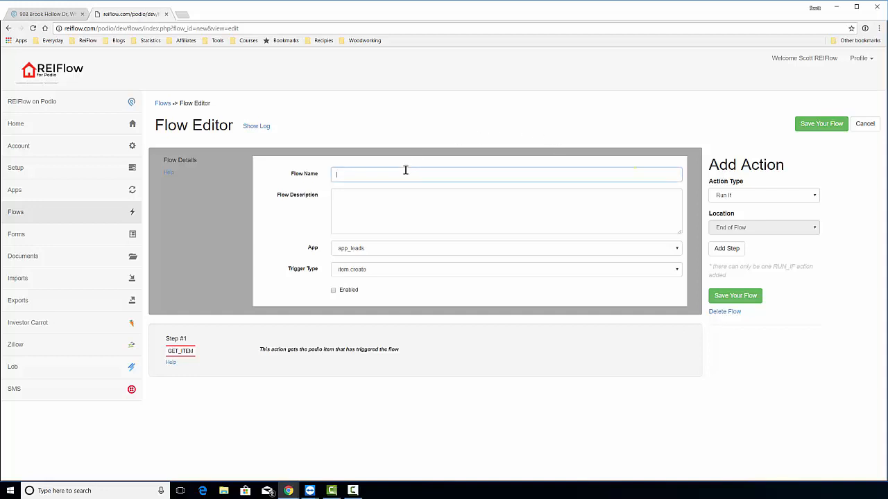
{"action": "type", "text": "Email Buyers"}
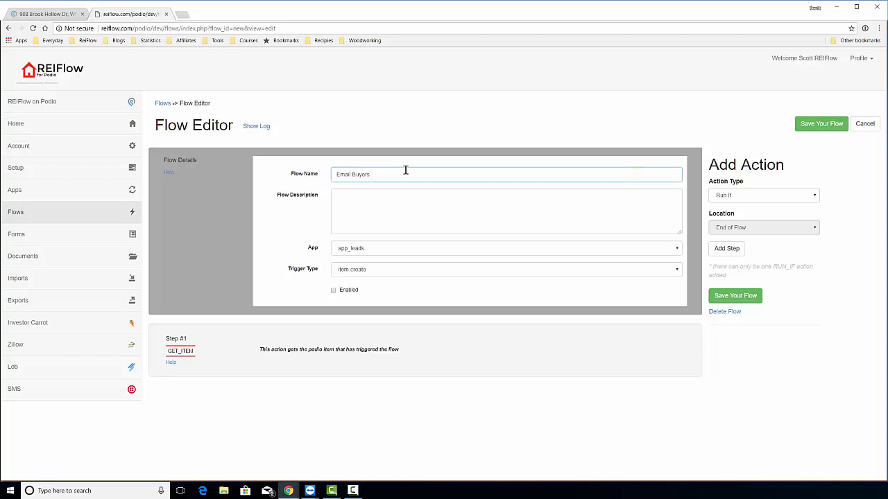
{"action": "left_click", "coordinate": [391, 205]}
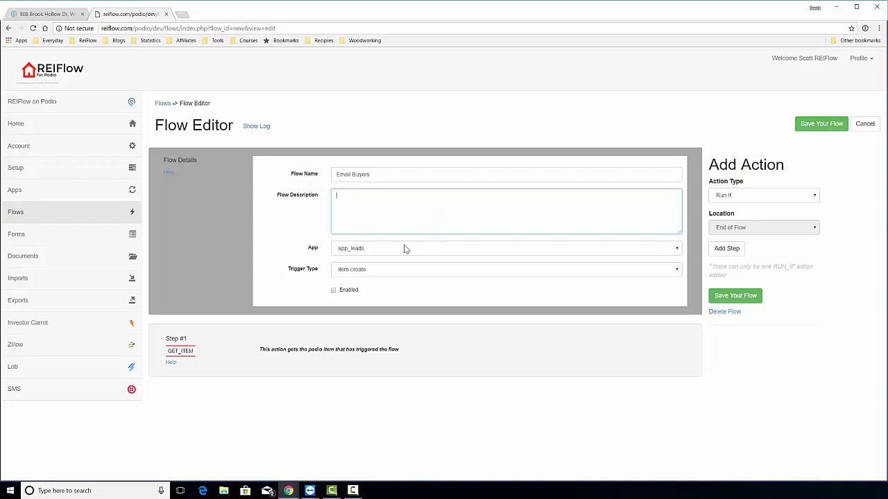
Make items in app_properties trigger the flow.
{"action": "left_click", "coordinate": [469, 251]}
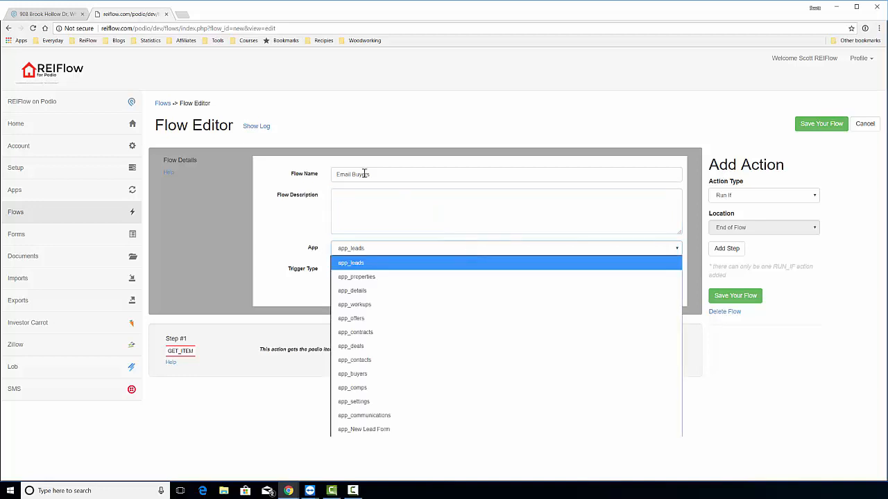
{"action": "left_click", "coordinate": [396, 278]}
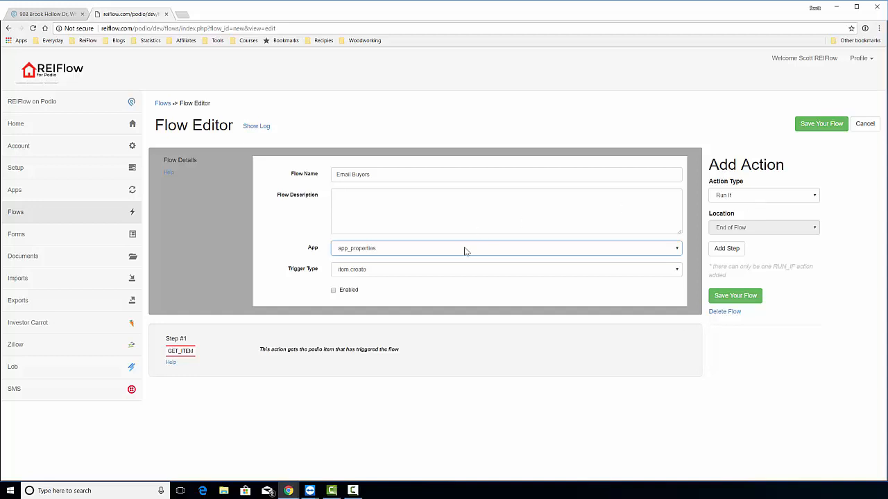
{"action": "left_click", "coordinate": [761, 195]}
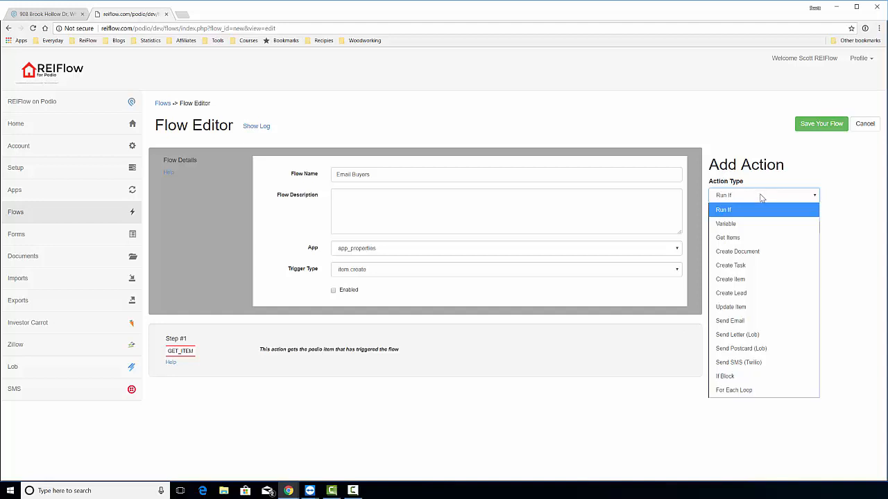
Add a Get Items step that collects app_buyers items into a list named Buyers.
{"action": "left_click", "coordinate": [745, 237]}
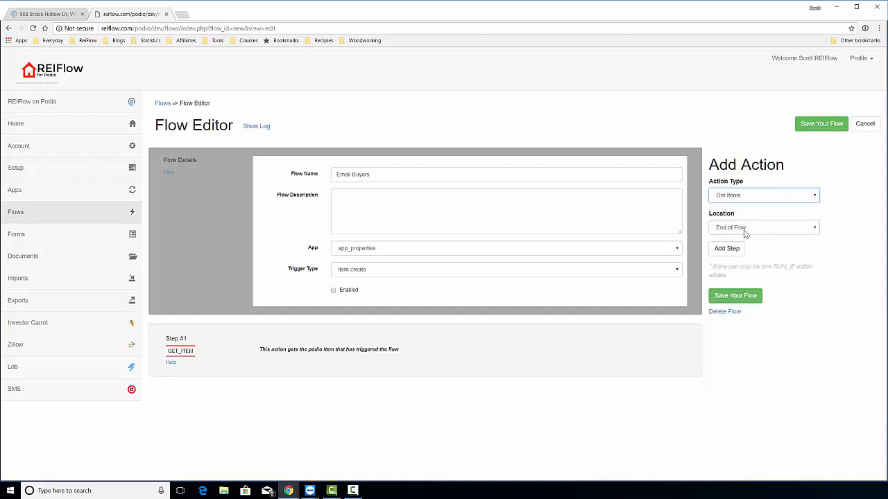
{"action": "left_click", "coordinate": [733, 251]}
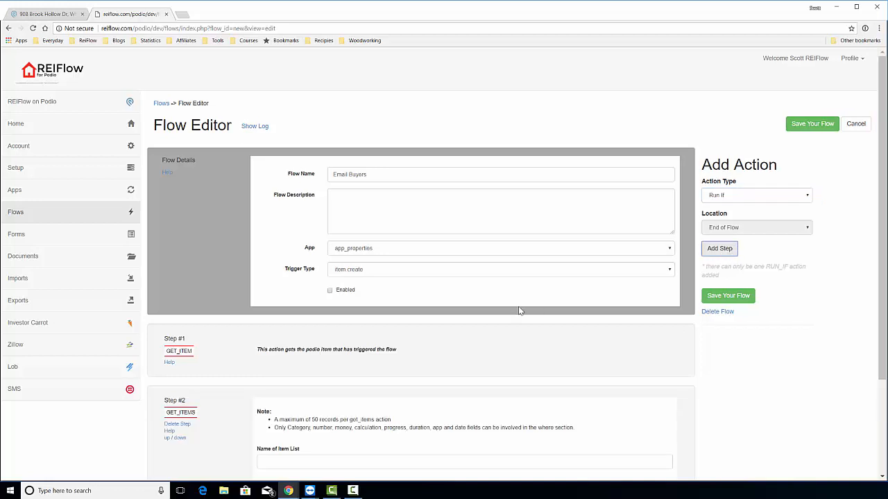
{"action": "scroll", "coordinate": [520, 307], "scroll_direction": "down", "scroll_amount": 2}
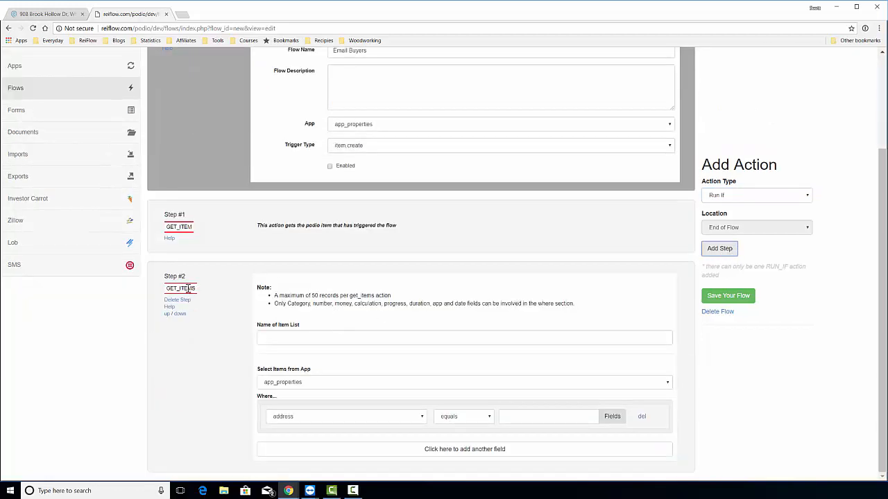
{"action": "left_click", "coordinate": [315, 337]}
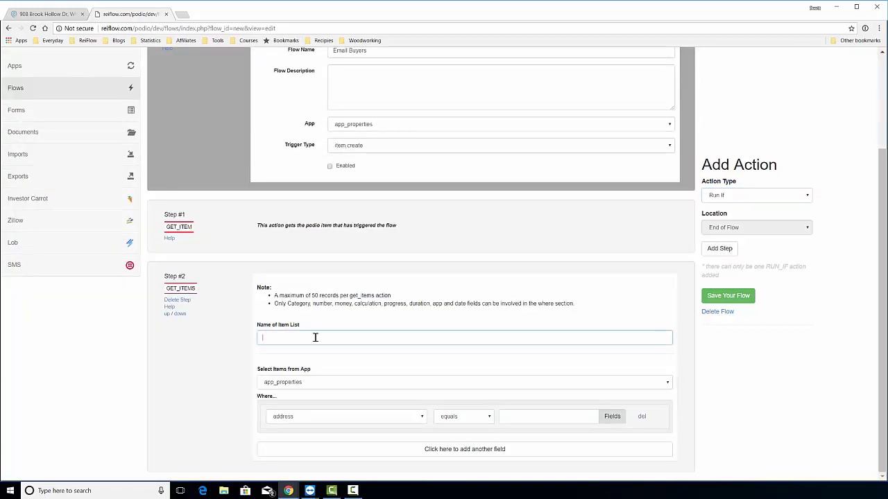
{"action": "type", "text": "Buyers Li"}
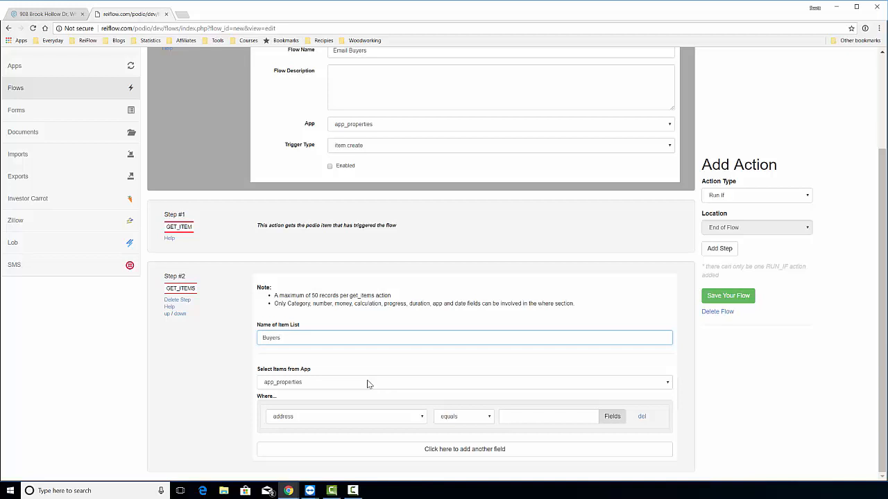
{"action": "left_click", "coordinate": [369, 384]}
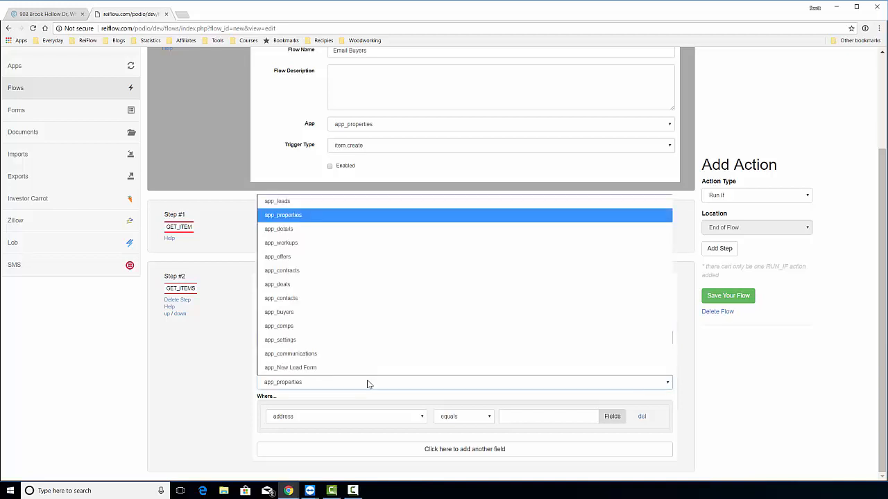
{"action": "left_click", "coordinate": [376, 318]}
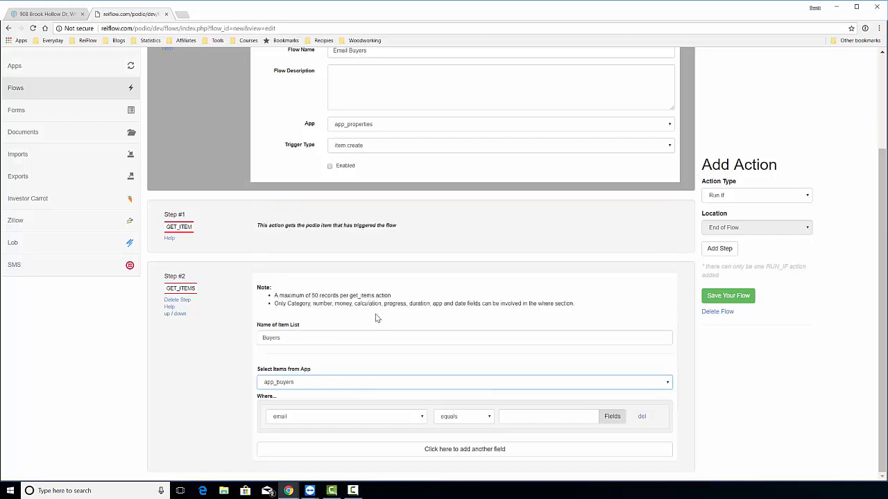
{"action": "left_click", "coordinate": [217, 377]}
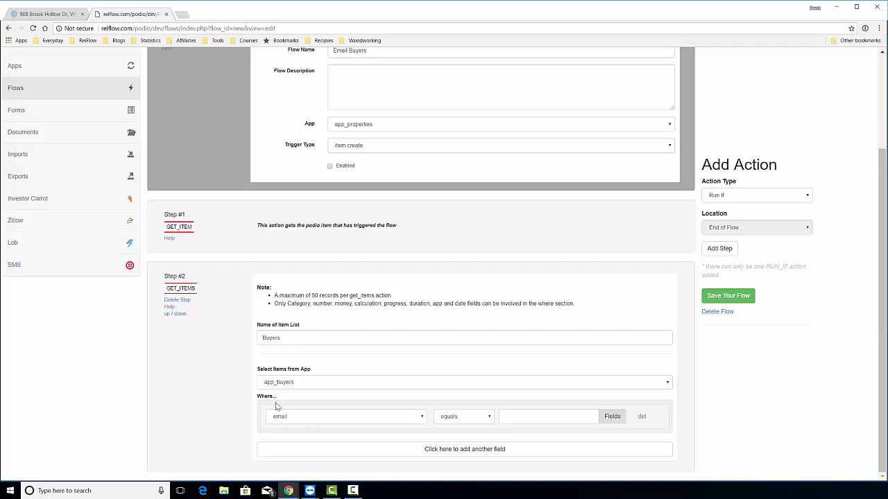
Delete the rating '5- Star' and address Where conditions, leaving Get Items unfiltered.
{"action": "left_click", "coordinate": [395, 418]}
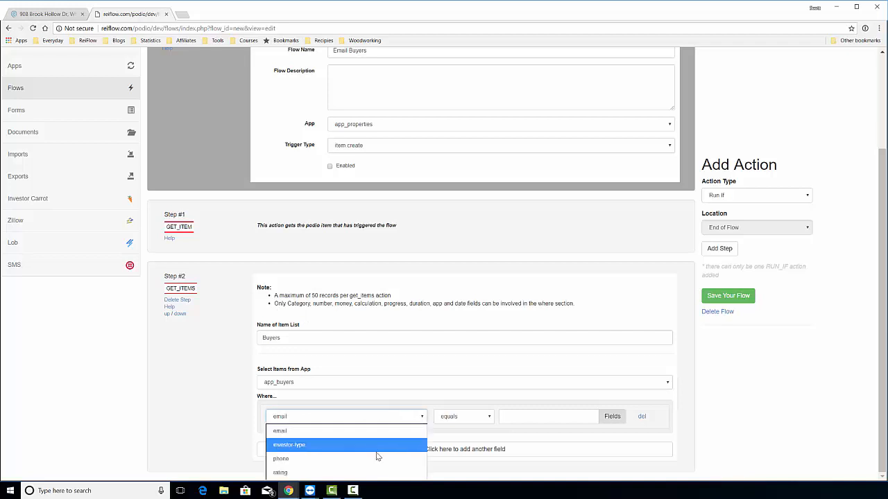
{"action": "left_click", "coordinate": [370, 473]}
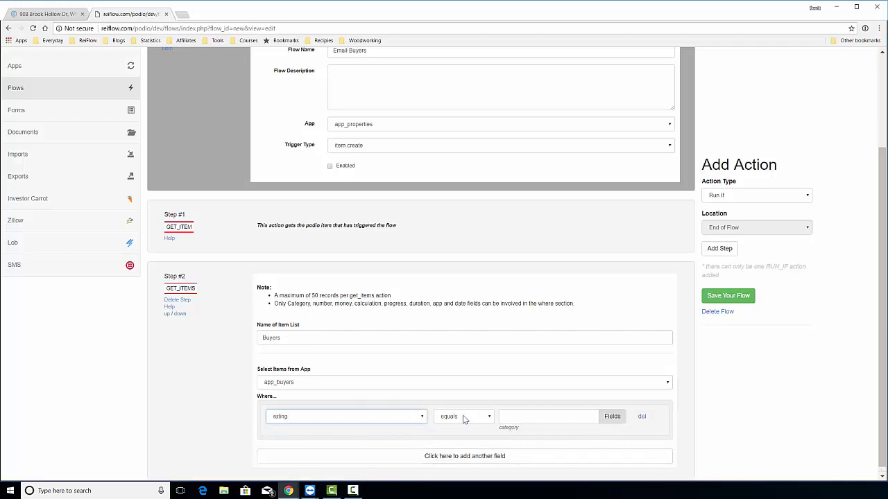
{"action": "left_click", "coordinate": [511, 416]}
{"action": "type", "text": "5-"}
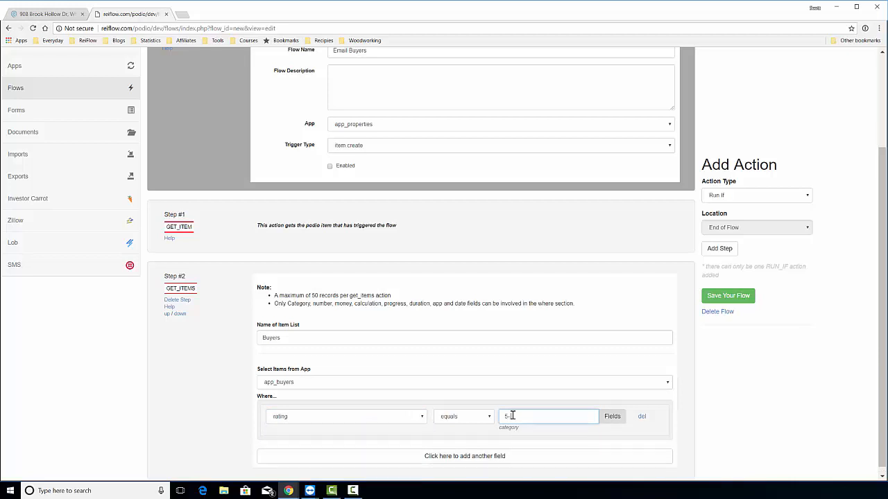
{"action": "type", "text": " Star"}
{"action": "left_click", "coordinate": [642, 418]}
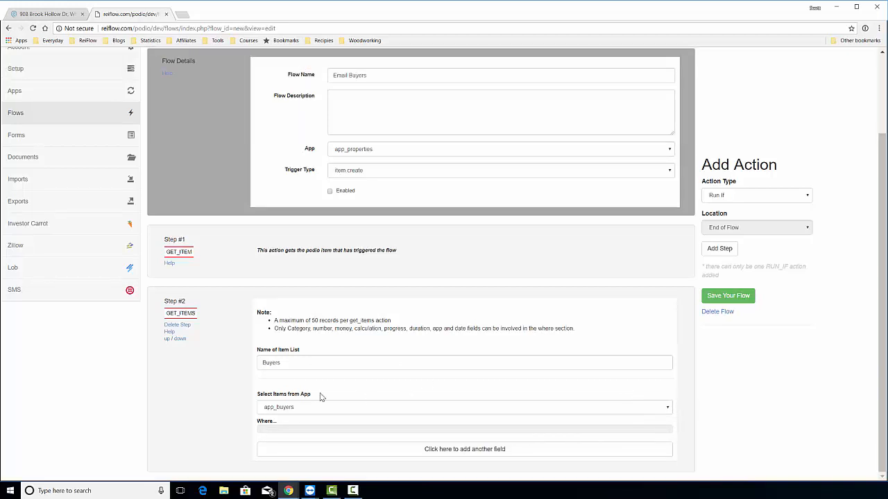
{"action": "left_click", "coordinate": [434, 449]}
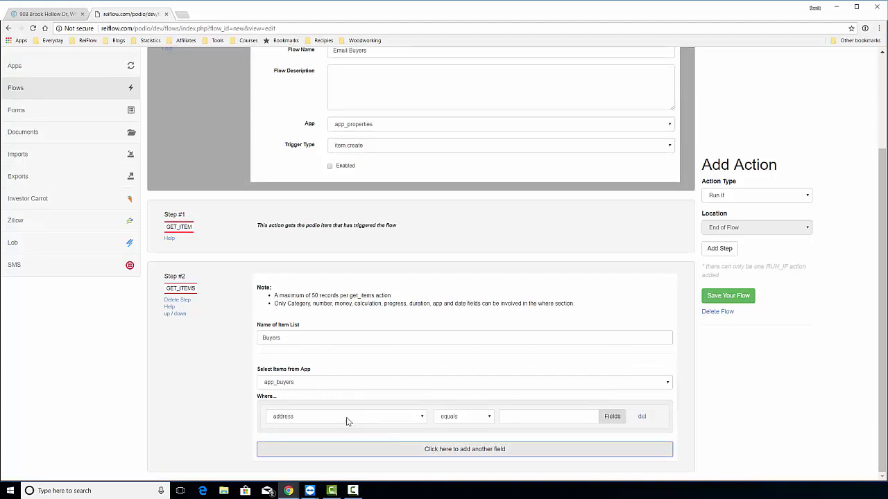
{"action": "left_click", "coordinate": [644, 417]}
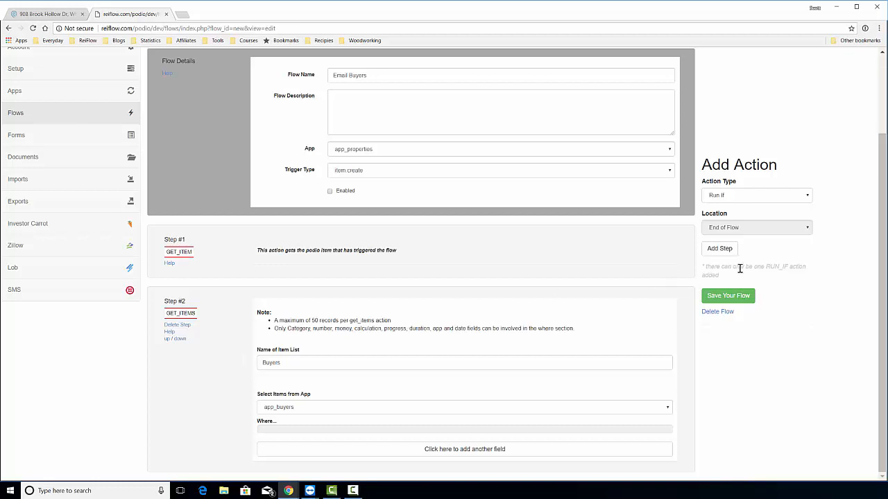
{"action": "left_click", "coordinate": [776, 196]}
{"action": "left_click", "coordinate": [775, 200]}
Add a For Each Loop step that loops through the Buyers list.
{"action": "left_click", "coordinate": [773, 200]}
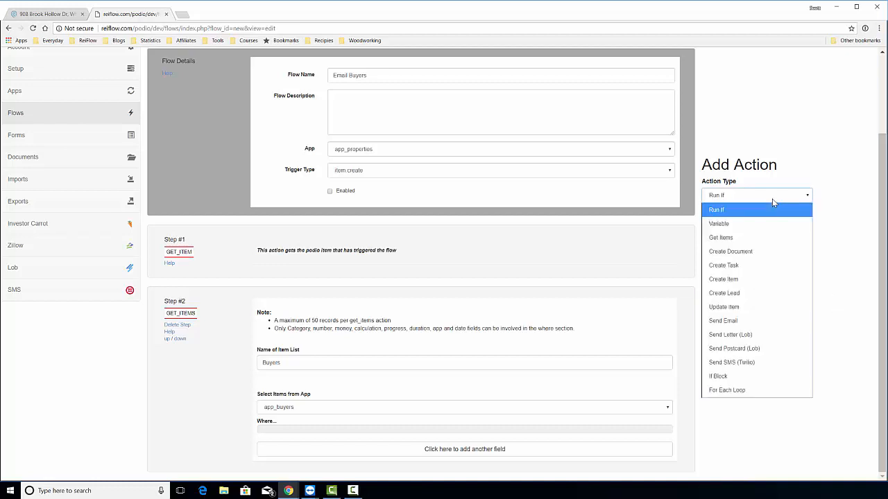
{"action": "left_click", "coordinate": [750, 391]}
{"action": "left_click", "coordinate": [725, 250]}
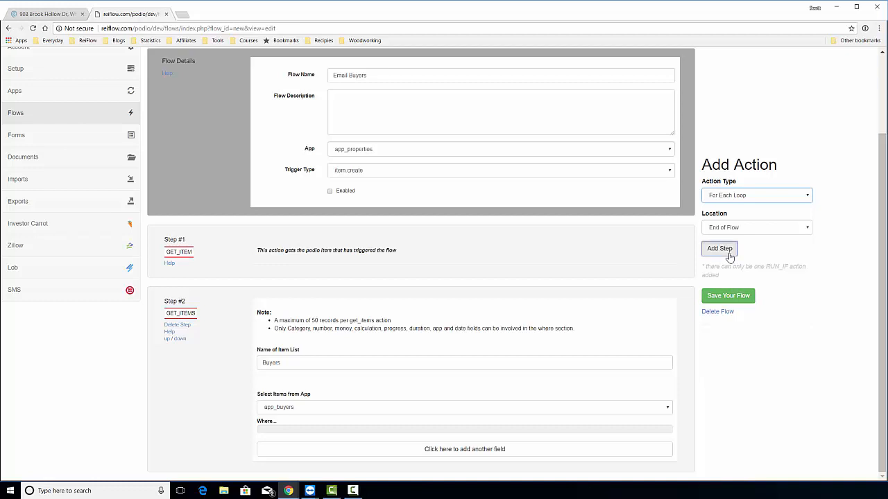
{"action": "scroll", "coordinate": [640, 299], "scroll_direction": "down", "scroll_amount": 2}
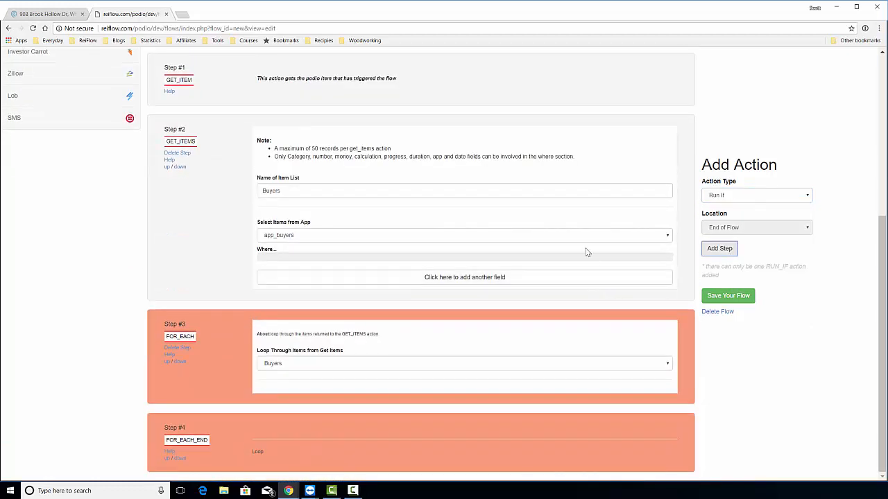
{"action": "left_click", "coordinate": [283, 365]}
{"action": "left_click", "coordinate": [283, 365]}
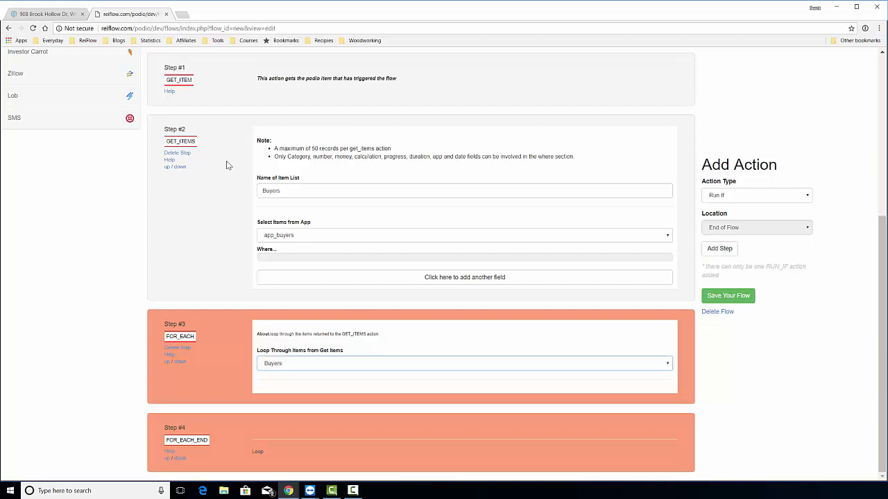
{"action": "left_click", "coordinate": [321, 366]}
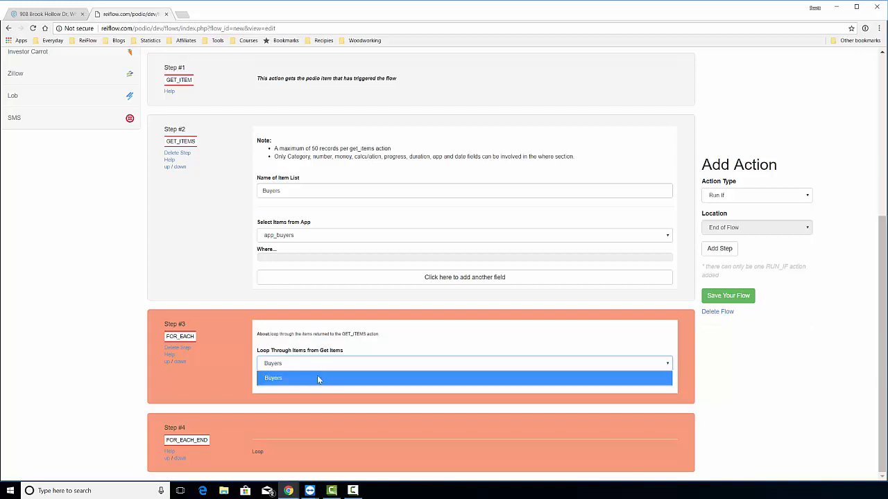
{"action": "left_click", "coordinate": [393, 350]}
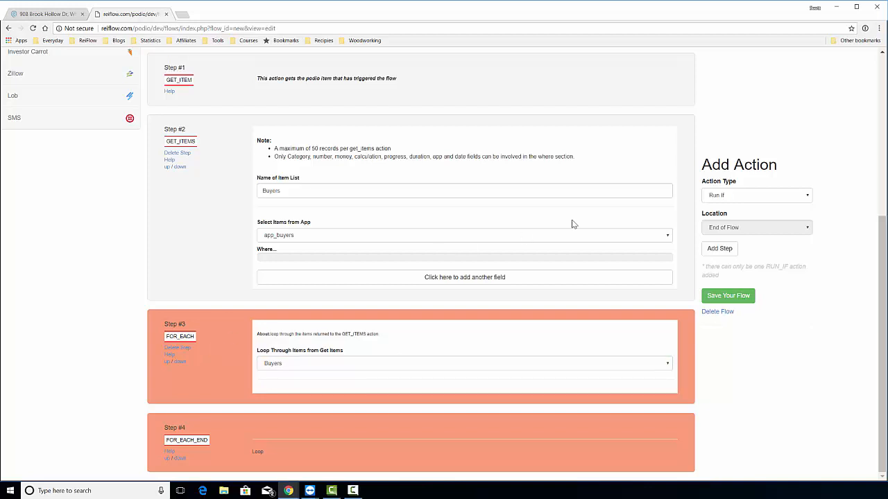
{"action": "left_click", "coordinate": [772, 198]}
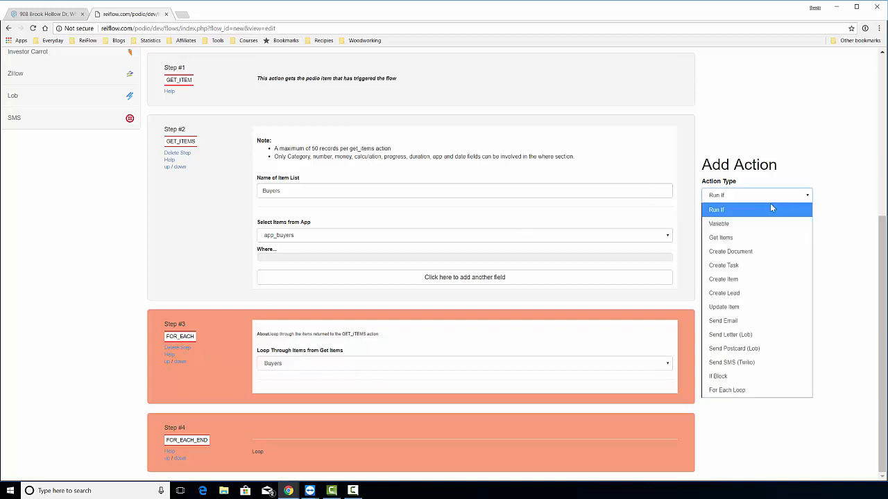
Insert an If Block after step 3, inside the Buyers loop.
{"action": "left_click", "coordinate": [745, 376]}
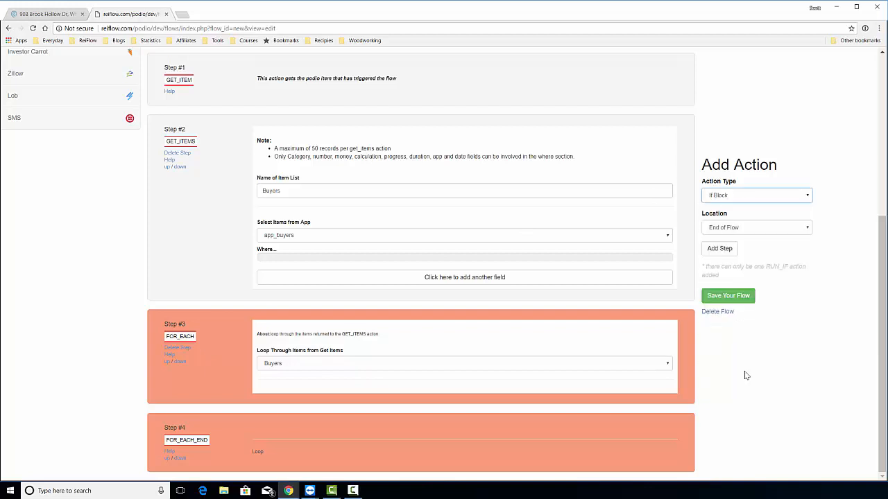
{"action": "left_click", "coordinate": [749, 229]}
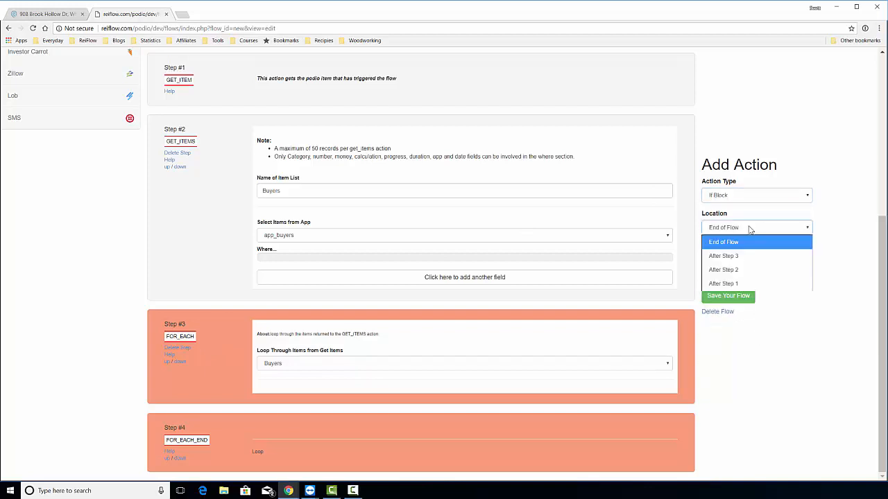
{"action": "left_click", "coordinate": [749, 257]}
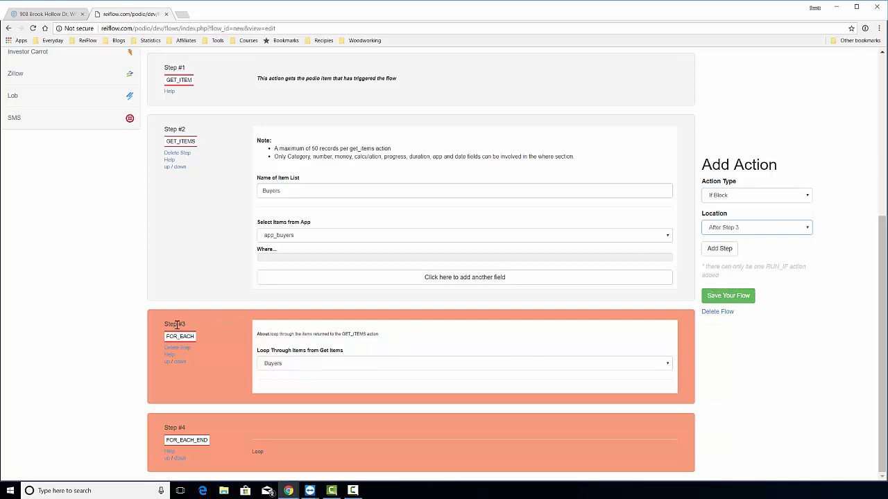
{"action": "left_click", "coordinate": [720, 248]}
{"action": "scroll", "coordinate": [742, 273], "scroll_direction": "down", "scroll_amount": 3}
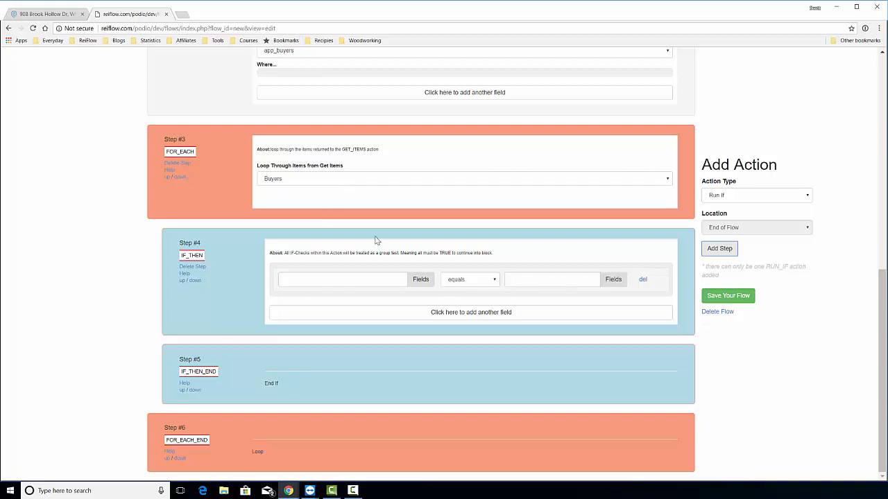
{"action": "left_click", "coordinate": [415, 283]}
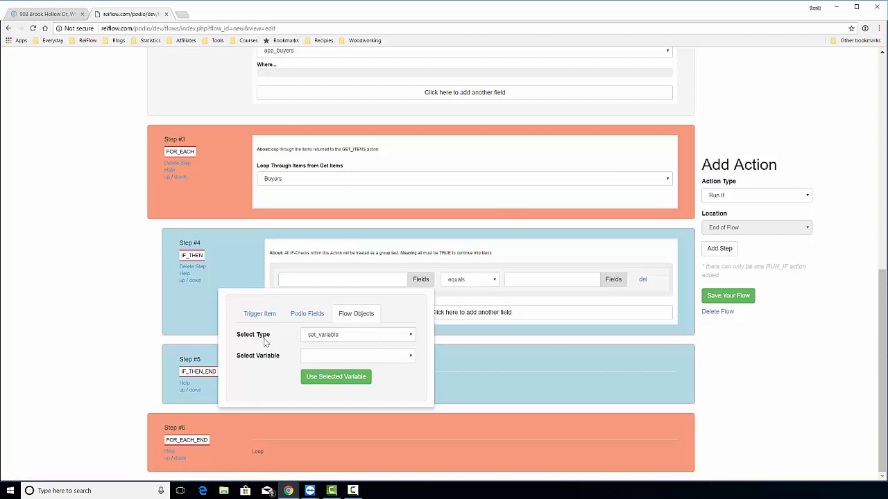
Set the condition's first value to the for_each Buyers?target-areas-zip-codes variable.
{"action": "left_click", "coordinate": [334, 340]}
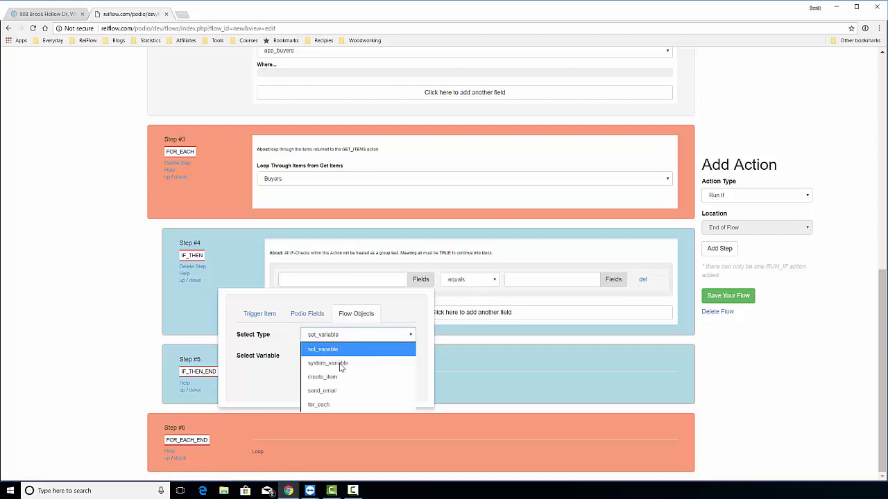
{"action": "left_click", "coordinate": [337, 407]}
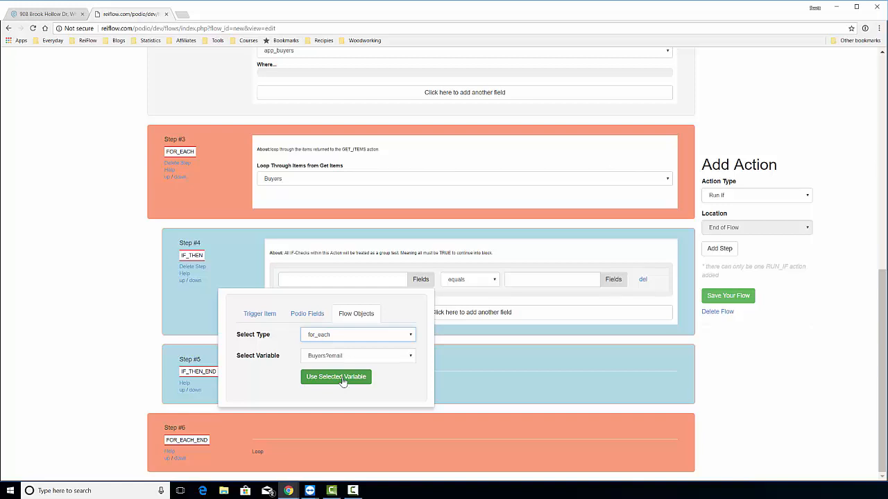
{"action": "left_click", "coordinate": [356, 355]}
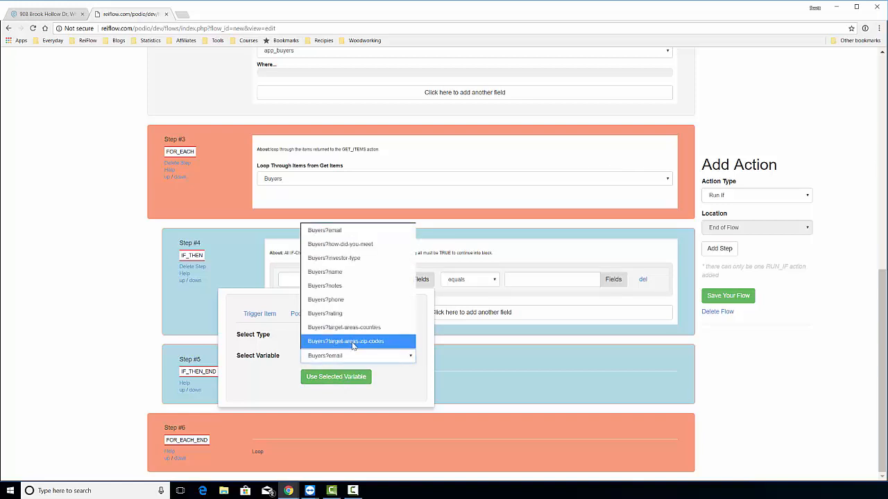
{"action": "left_click", "coordinate": [353, 342]}
{"action": "left_click", "coordinate": [344, 378]}
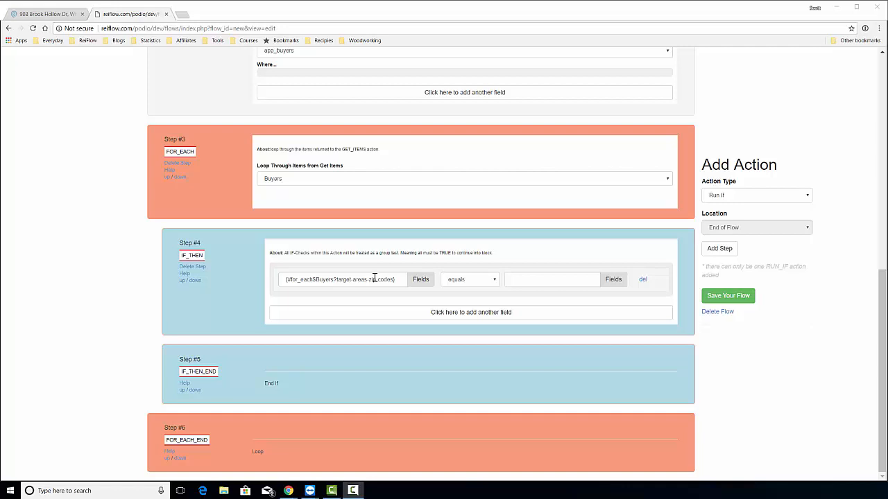
{"action": "left_click", "coordinate": [495, 280]}
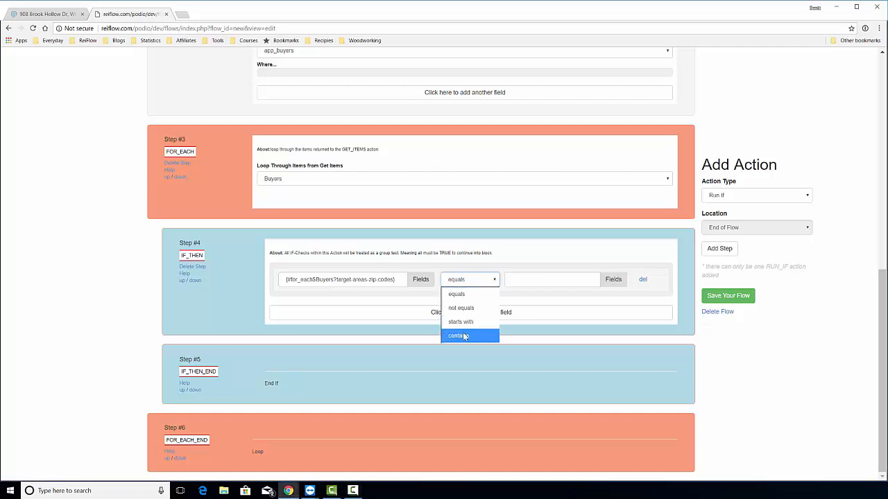
Change the operator to contains and compare against the trigger item's address?postal_code.
{"action": "left_click", "coordinate": [465, 337]}
{"action": "left_click", "coordinate": [575, 278]}
{"action": "left_click", "coordinate": [613, 279]}
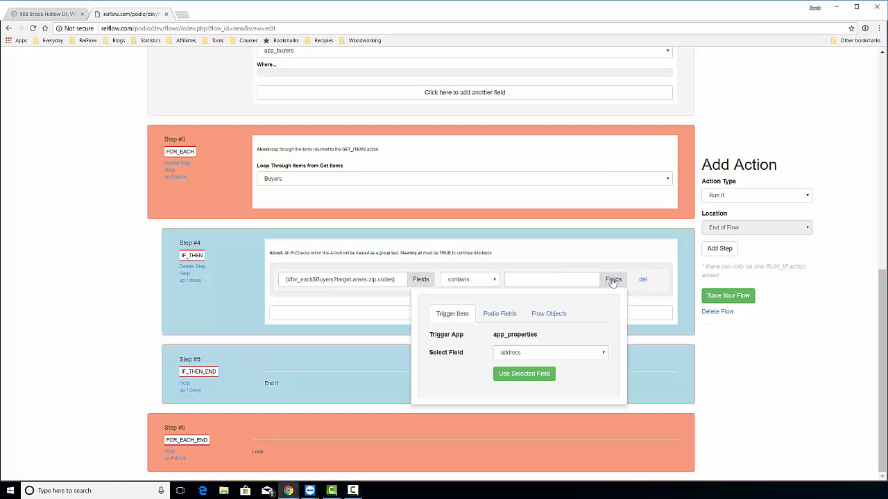
{"action": "left_click", "coordinate": [507, 355]}
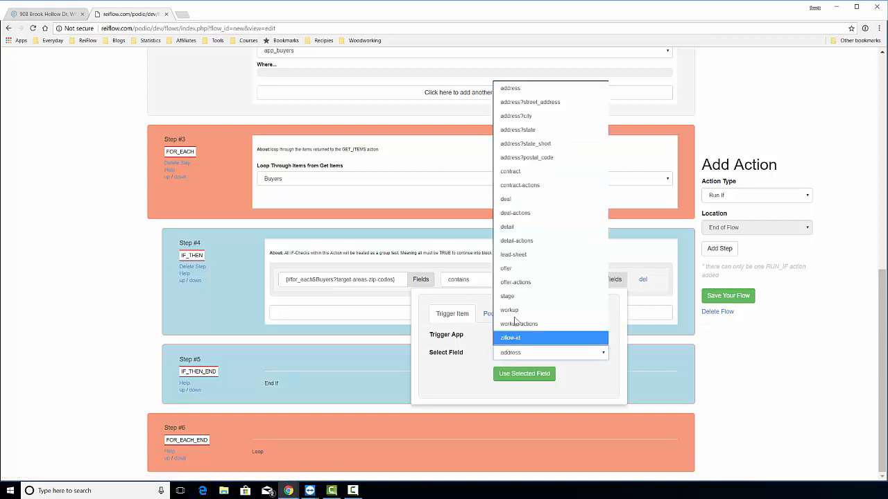
{"action": "left_click", "coordinate": [525, 158]}
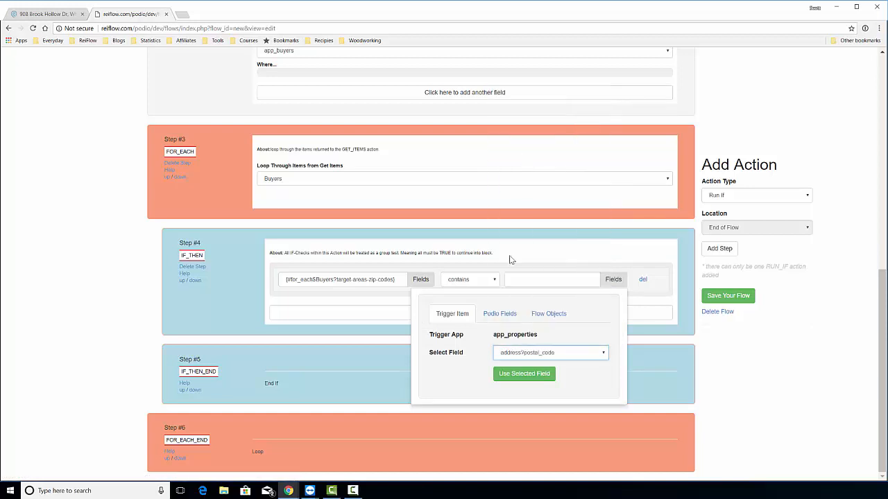
{"action": "left_click", "coordinate": [519, 373]}
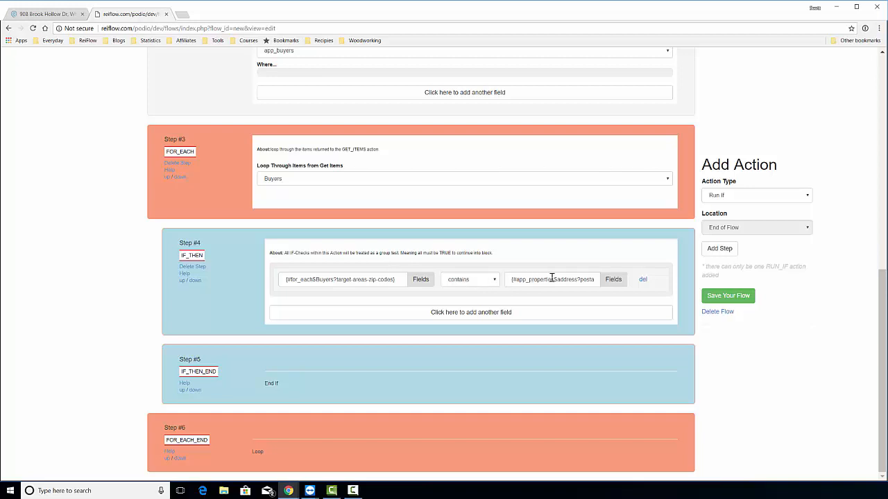
{"action": "left_click", "coordinate": [726, 199]}
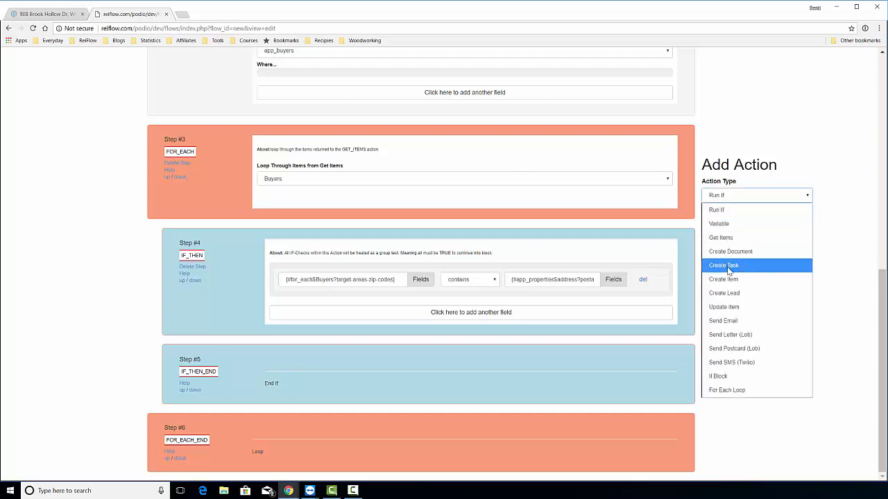
Add a Send Email step after step 4, inside the if block.
{"action": "left_click", "coordinate": [725, 320]}
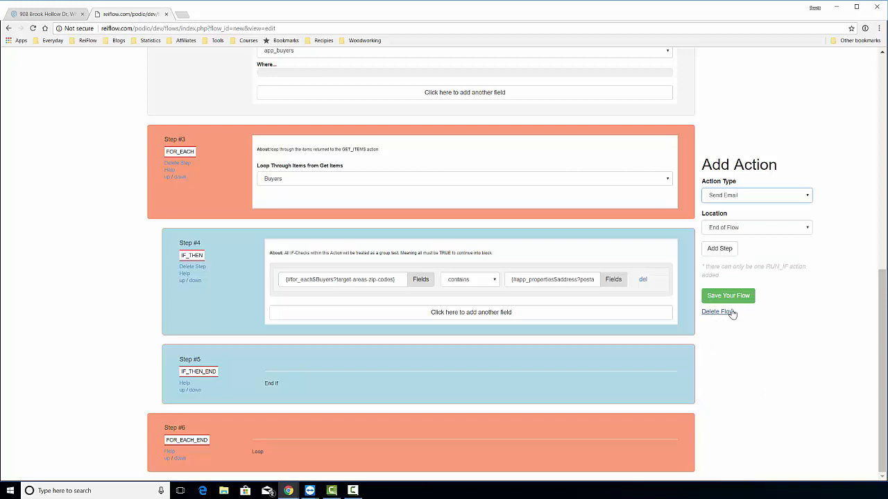
{"action": "left_click", "coordinate": [756, 231]}
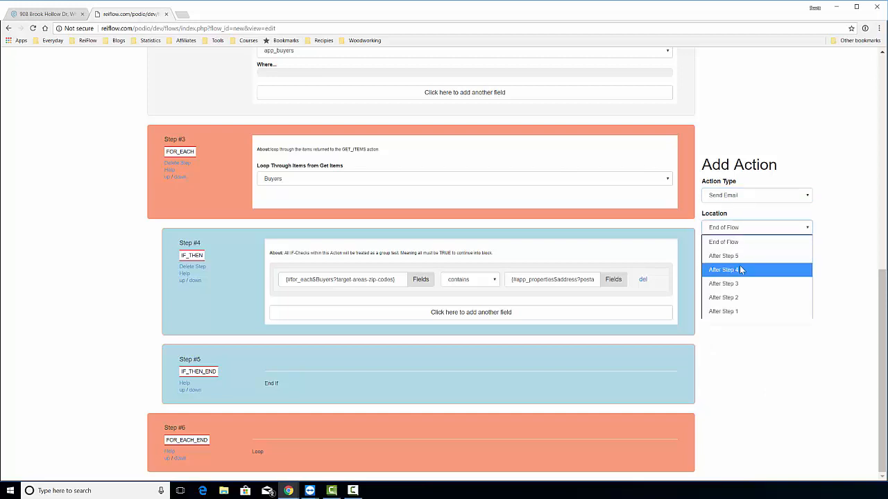
{"action": "left_click", "coordinate": [739, 269]}
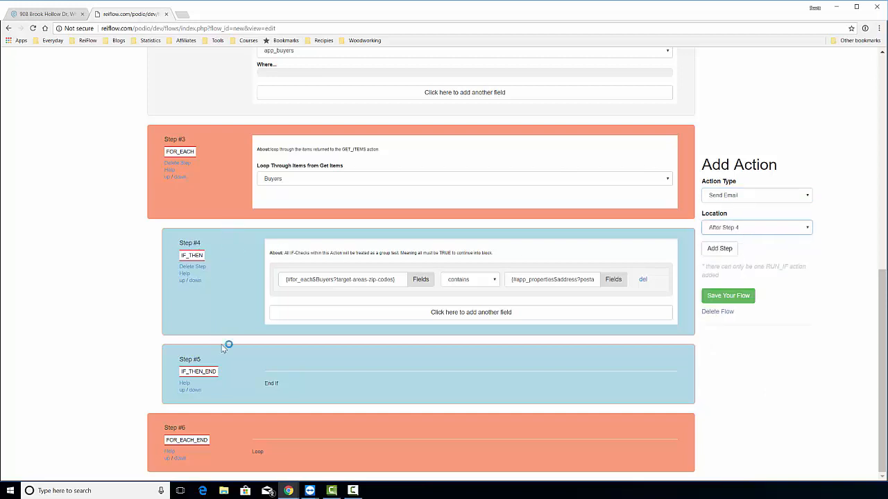
{"action": "left_click", "coordinate": [721, 251]}
{"action": "scroll", "coordinate": [317, 327], "scroll_direction": "down", "scroll_amount": 2}
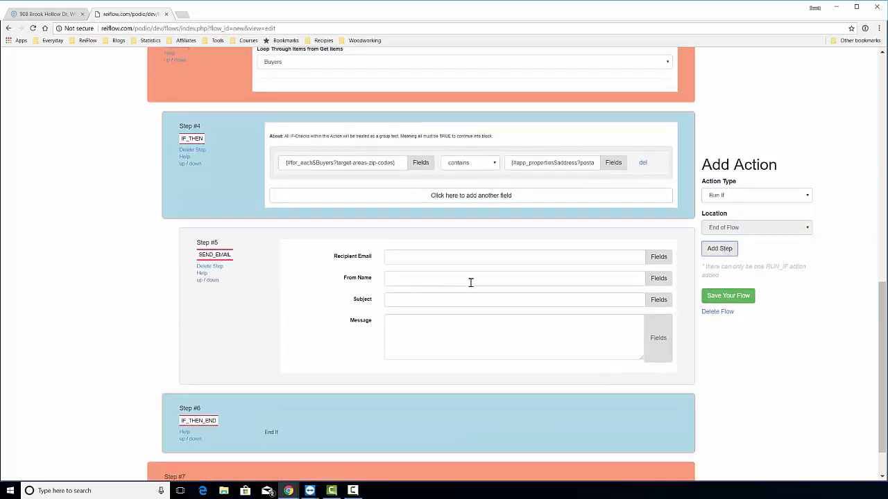
{"action": "scroll", "coordinate": [469, 281], "scroll_direction": "up", "scroll_amount": 1}
Set the email recipient to the looped buyer's for_each Buyers?email.
{"action": "left_click", "coordinate": [474, 288]}
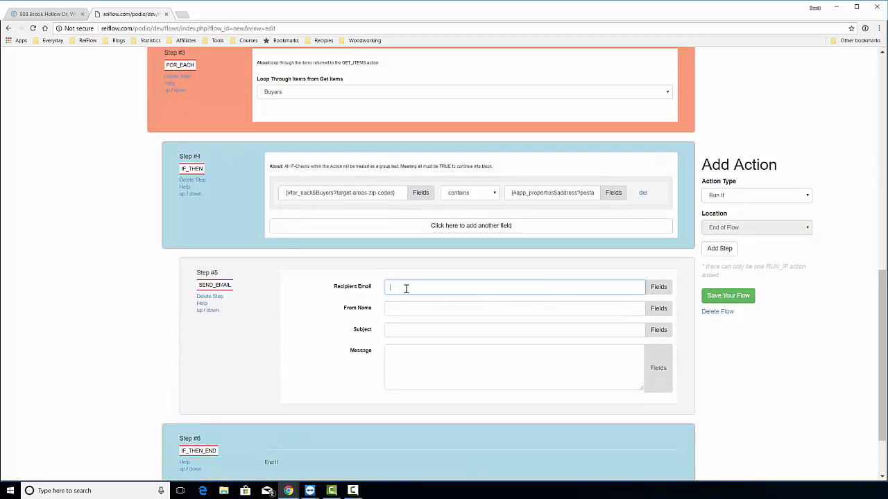
{"action": "left_click", "coordinate": [659, 287]}
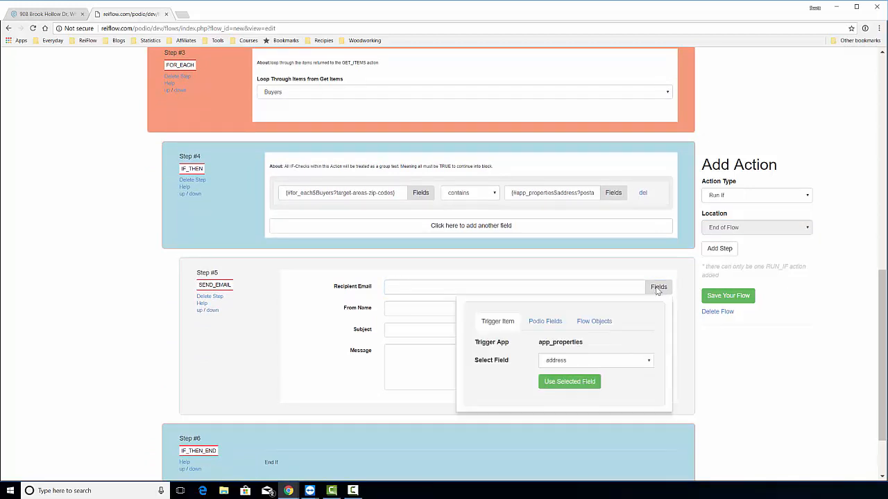
{"action": "left_click", "coordinate": [575, 324]}
{"action": "left_click", "coordinate": [566, 342]}
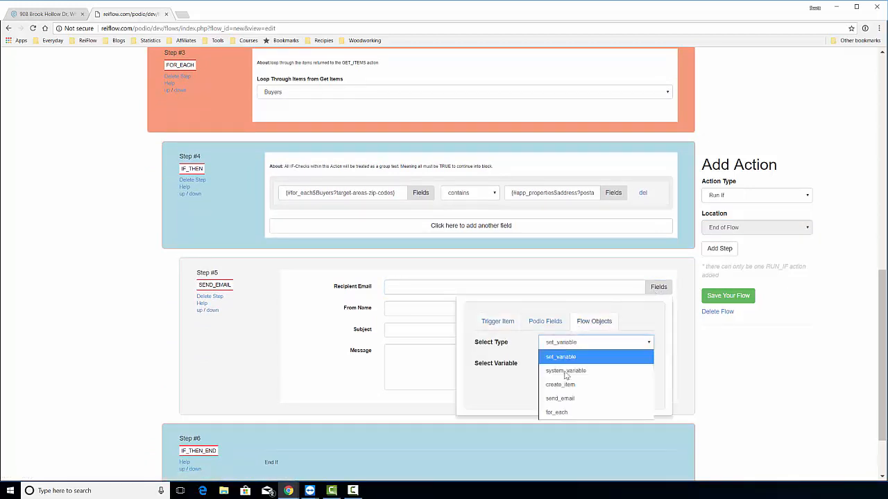
{"action": "left_click", "coordinate": [566, 412]}
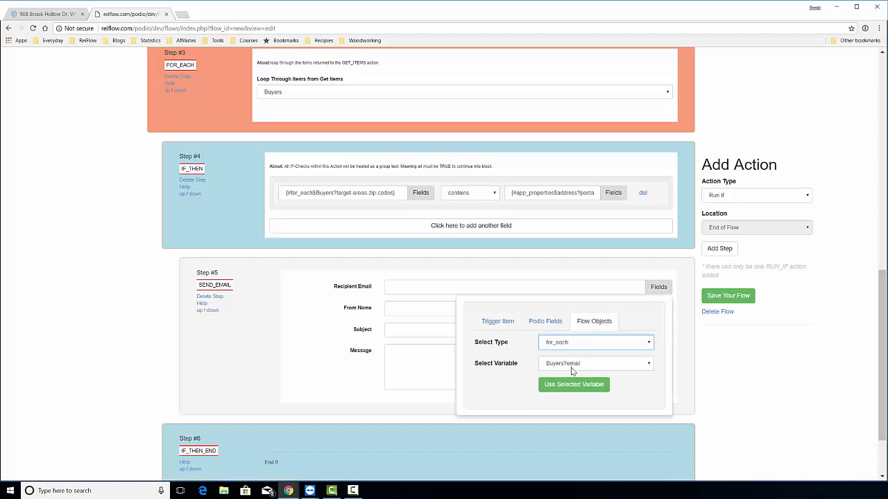
{"action": "left_click", "coordinate": [575, 383]}
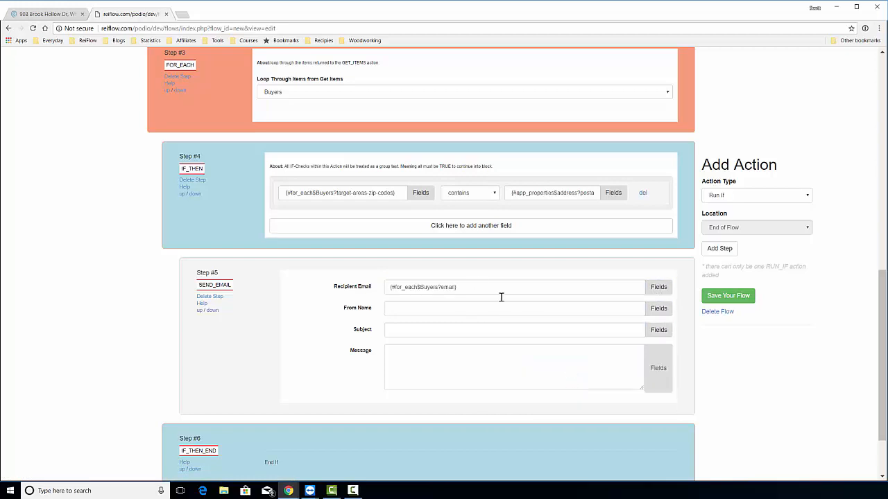
Fill in sender's name, subject 'New Property Lead', message 'Take a look at the property' plus address.
{"action": "left_click", "coordinate": [463, 310]}
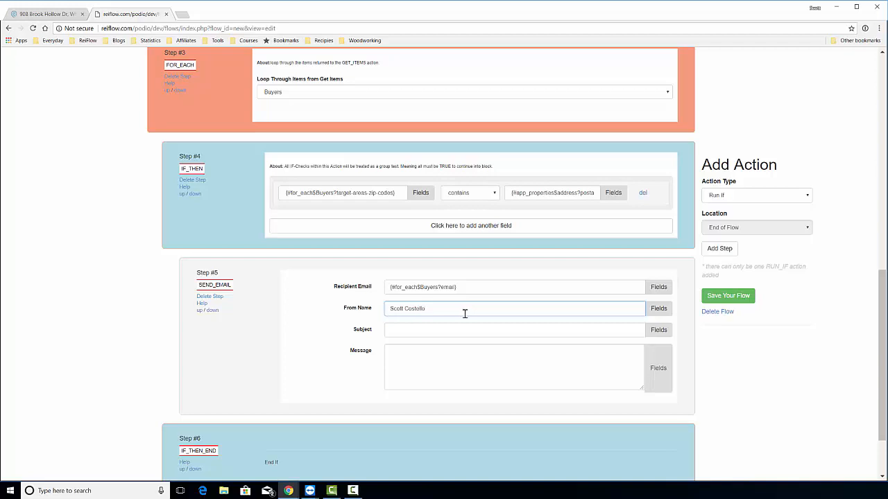
{"action": "left_click", "coordinate": [471, 333]}
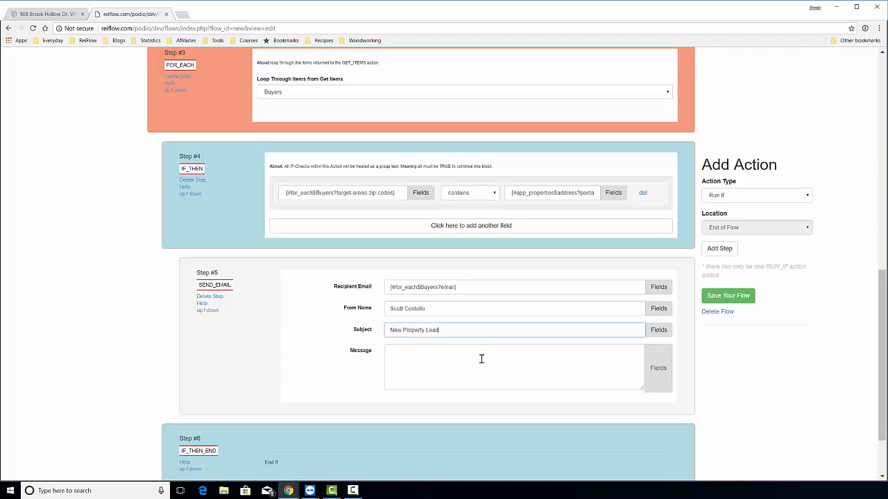
{"action": "left_click", "coordinate": [480, 360]}
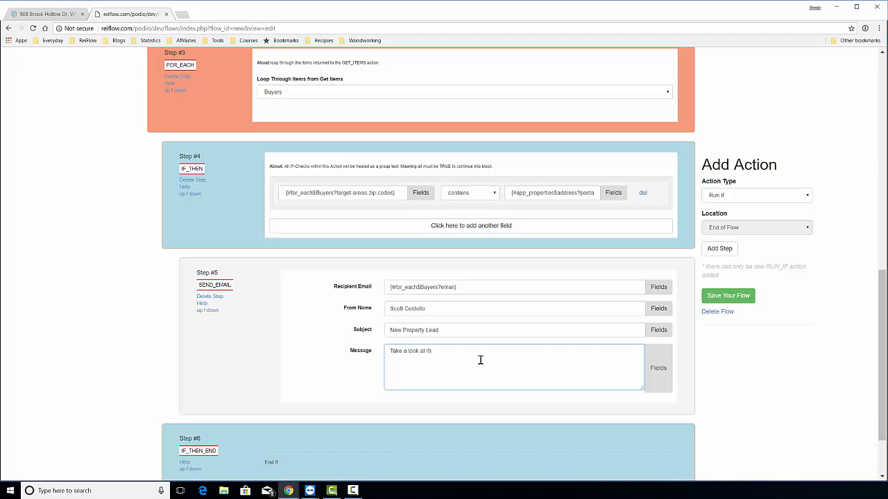
{"action": "type", "text": "Take a look at the property"}
{"action": "left_click", "coordinate": [656, 369]}
{"action": "scroll", "coordinate": [587, 418], "scroll_direction": "down", "scroll_amount": 1}
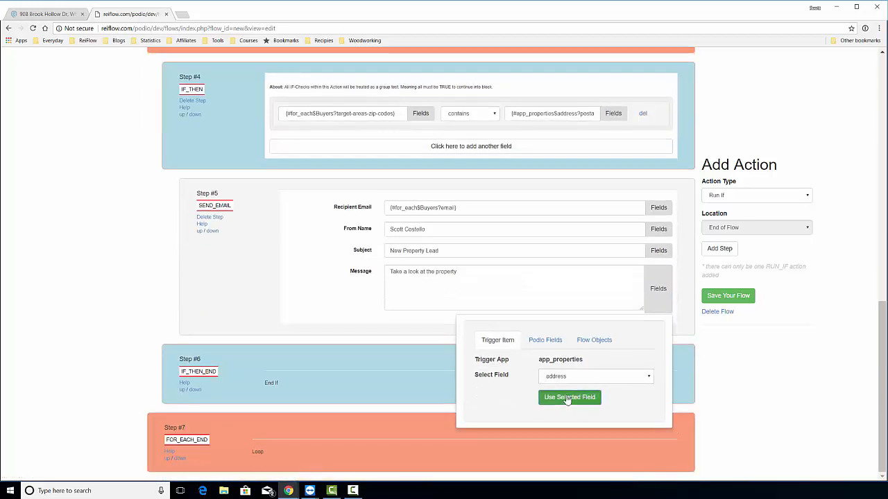
{"action": "left_click", "coordinate": [567, 398]}
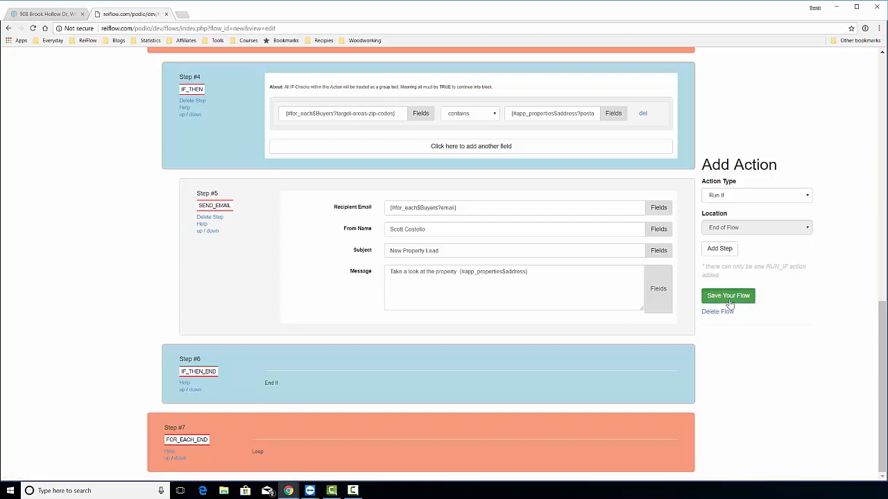
Review the zip-code condition and email steps, then save the Email Buyers flow.
{"action": "scroll", "coordinate": [467, 257], "scroll_direction": "up", "scroll_amount": 5}
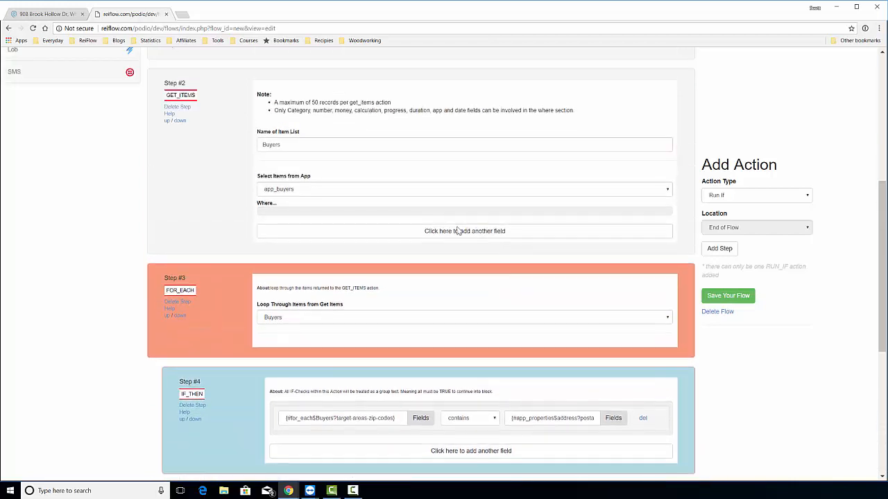
{"action": "scroll", "coordinate": [432, 216], "scroll_direction": "up", "scroll_amount": 4}
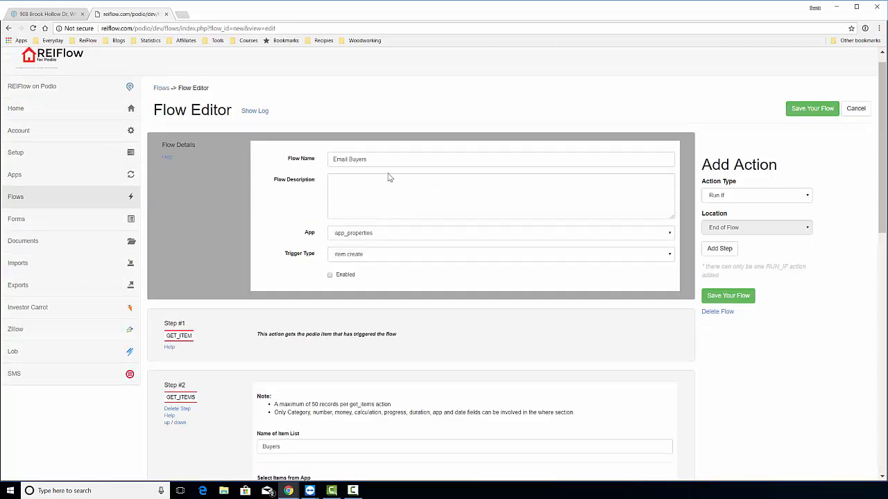
{"action": "scroll", "coordinate": [369, 192], "scroll_direction": "down", "scroll_amount": 1}
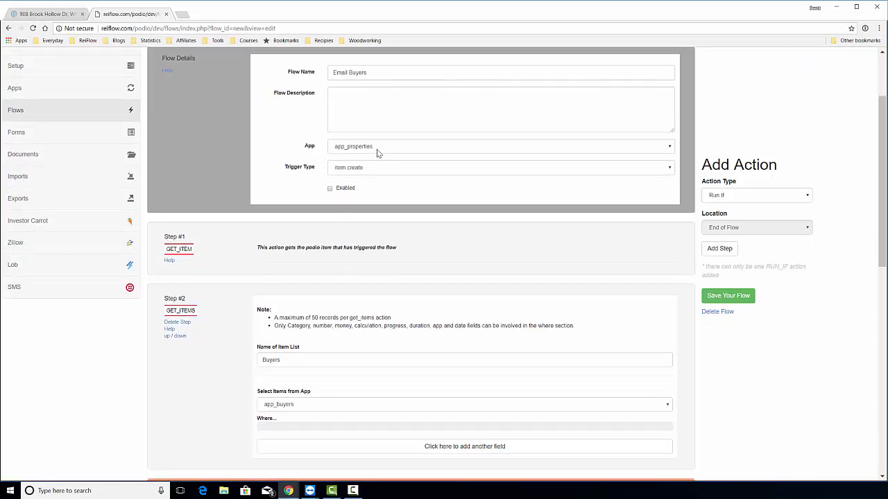
{"action": "scroll", "coordinate": [351, 192], "scroll_direction": "down", "scroll_amount": 2}
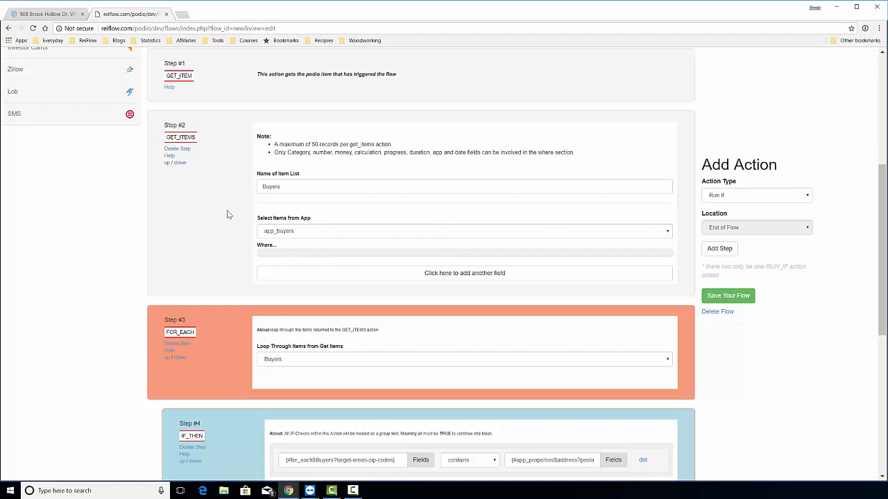
{"action": "scroll", "coordinate": [226, 210], "scroll_direction": "down", "scroll_amount": 2}
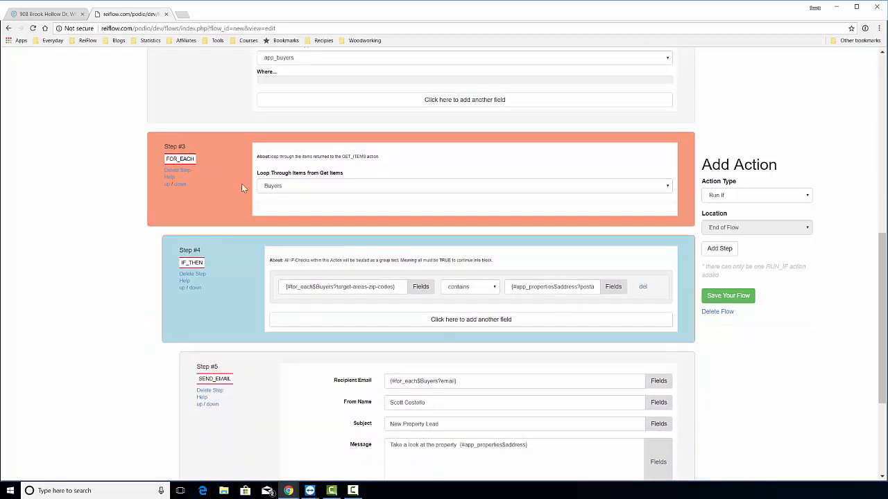
{"action": "scroll", "coordinate": [239, 188], "scroll_direction": "down", "scroll_amount": 2}
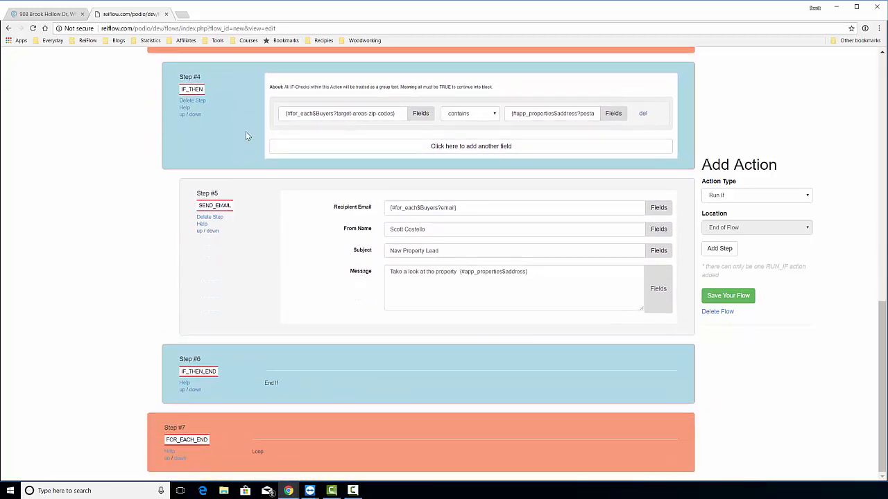
{"action": "left_click", "coordinate": [335, 113]}
{"action": "left_click_drag", "start_coordinate": [340, 113], "coordinate": [392, 113]}
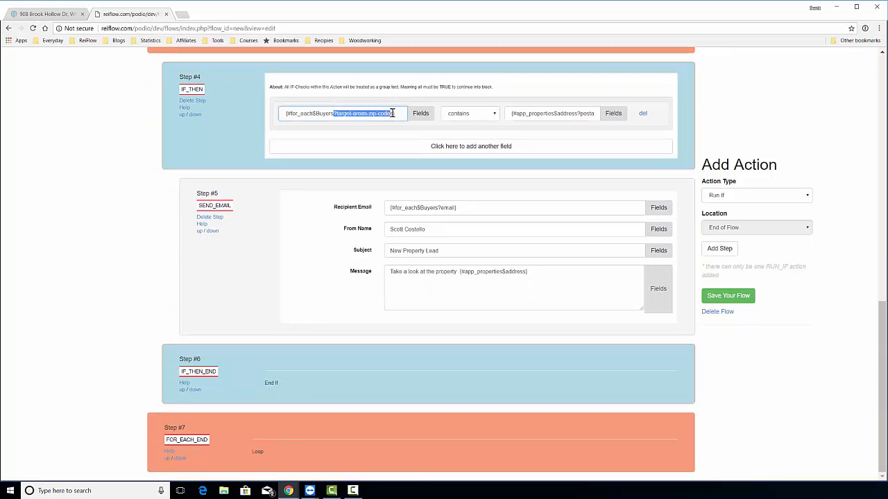
{"action": "left_click", "coordinate": [591, 113]}
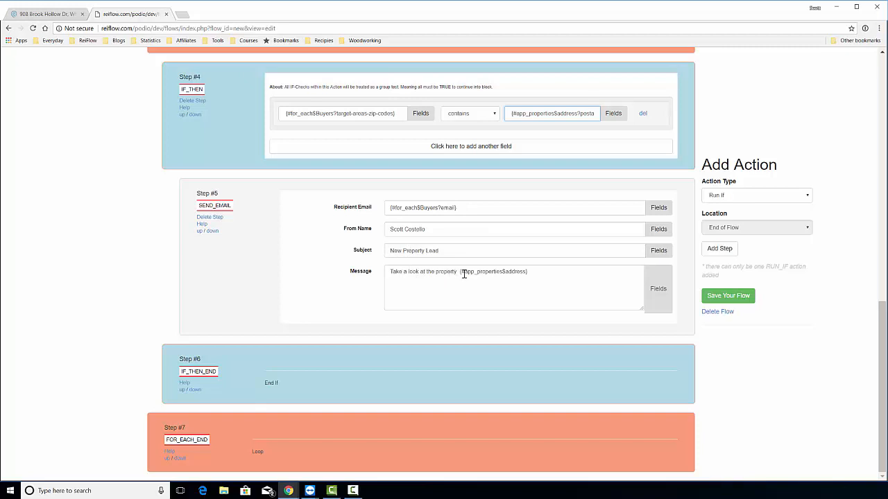
{"action": "left_click", "coordinate": [714, 296]}
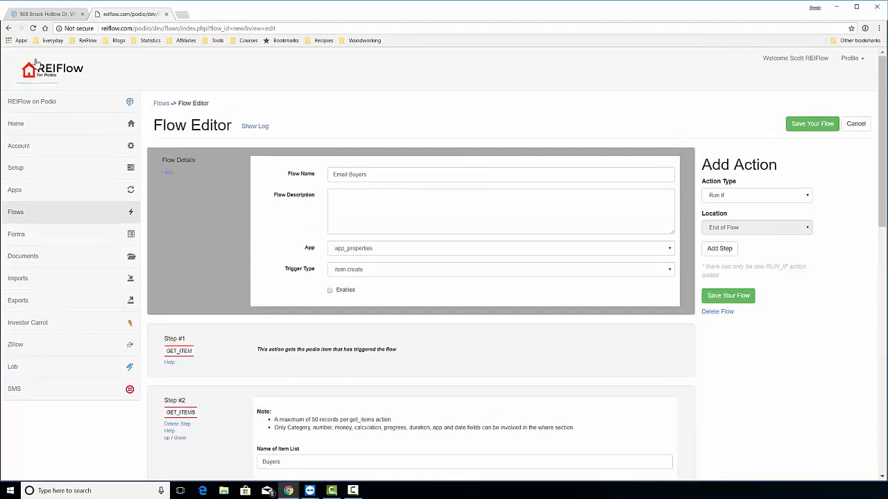
In Podio, close the open lead and start a new Lead Entry Form item.
{"action": "left_click", "coordinate": [43, 15]}
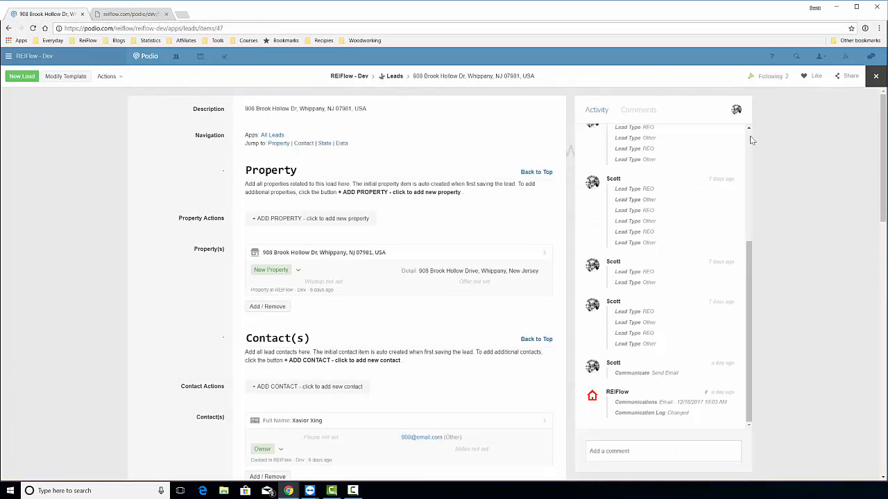
{"action": "scroll", "coordinate": [749, 138], "scroll_direction": "up", "scroll_amount": 5}
{"action": "left_click", "coordinate": [875, 76]}
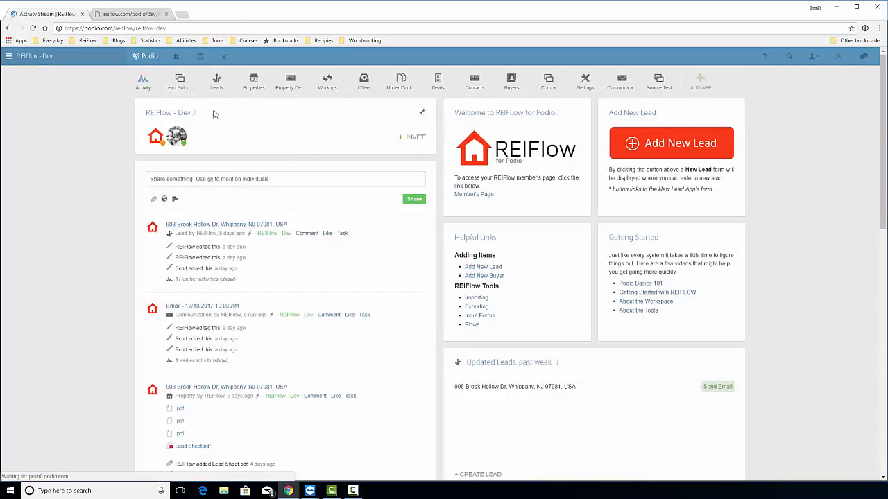
{"action": "left_click", "coordinate": [177, 82]}
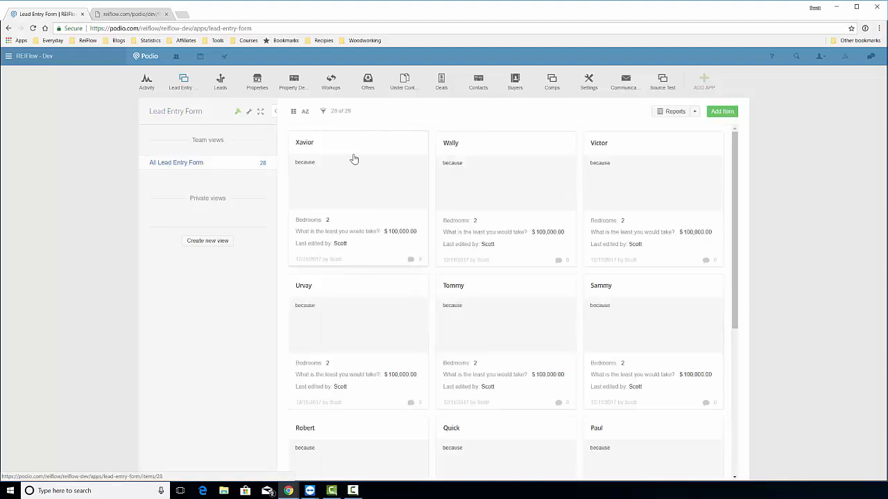
{"action": "left_click", "coordinate": [714, 113]}
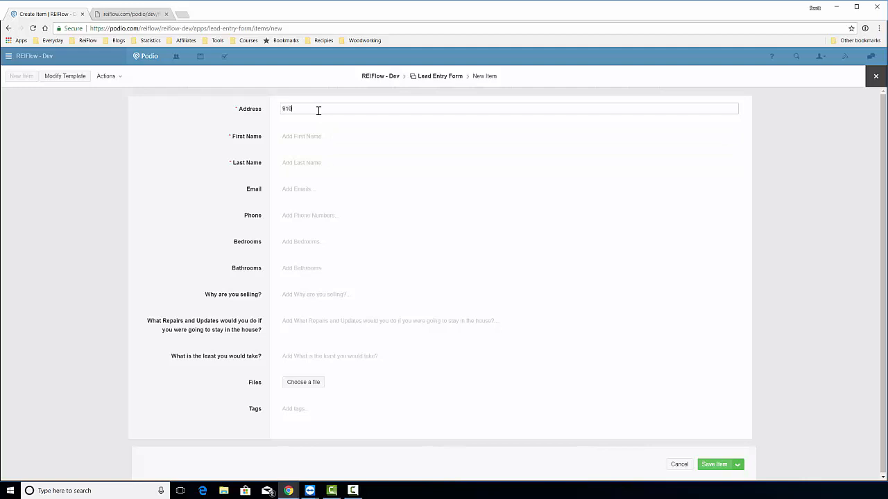
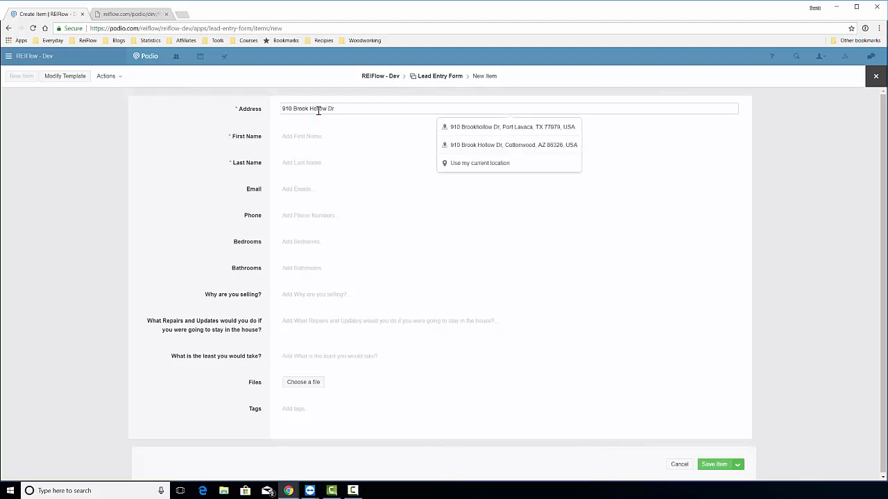
Enter the property's Whippany, NJ street address from the suggestions.
{"action": "left_click", "coordinate": [468, 127]}
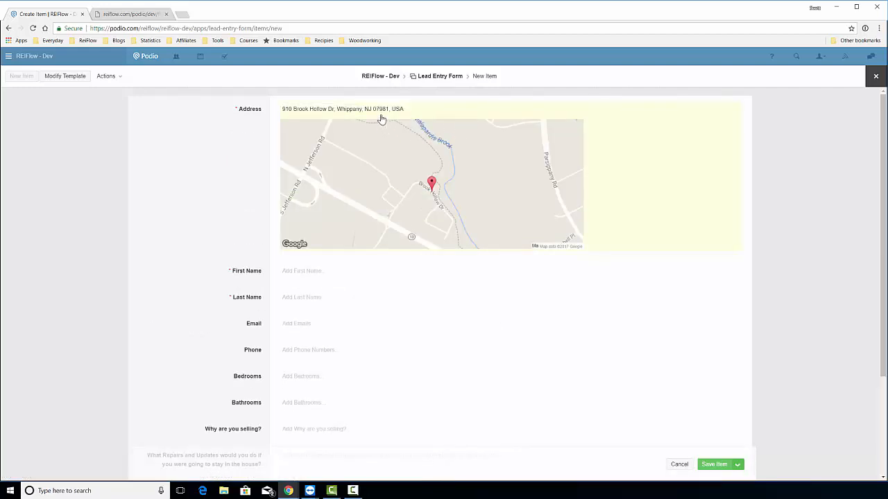
Fill in the seller's first name, last name and e-mail address.
{"action": "left_click", "coordinate": [340, 271]}
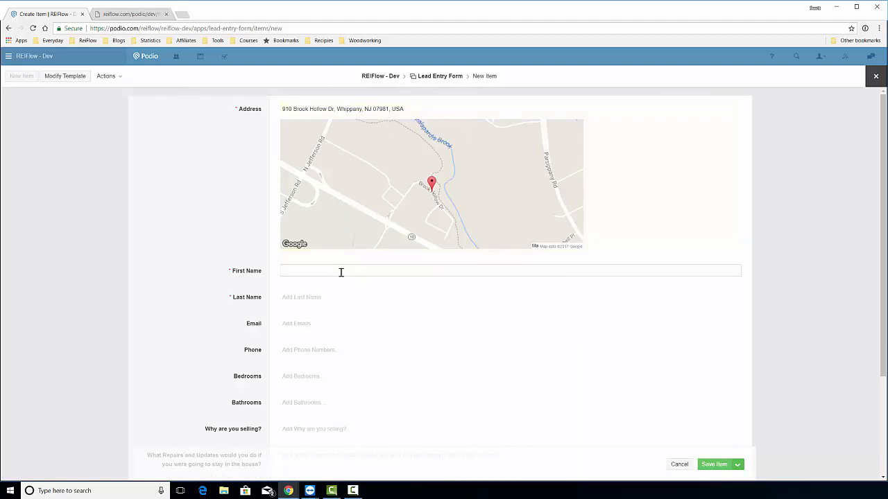
{"action": "type", "text": "Johny"}
{"action": "key", "text": "Tab"}
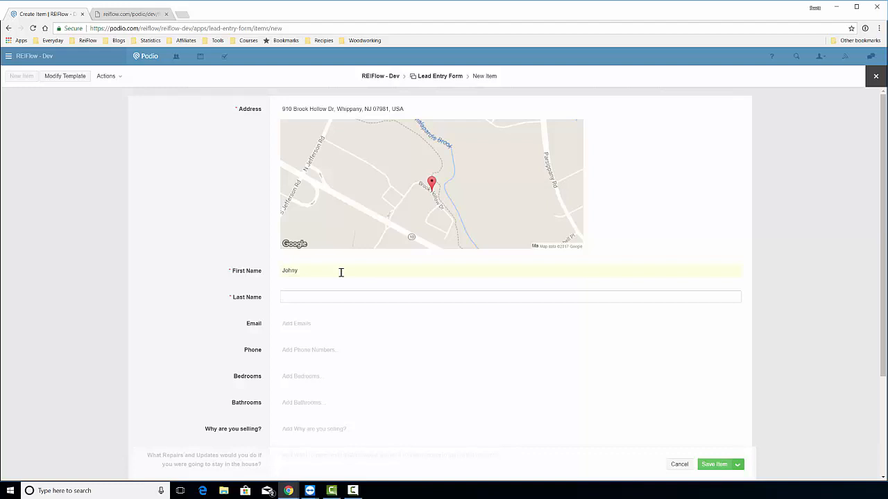
{"action": "type", "text": "Property"}
{"action": "left_click", "coordinate": [323, 330]}
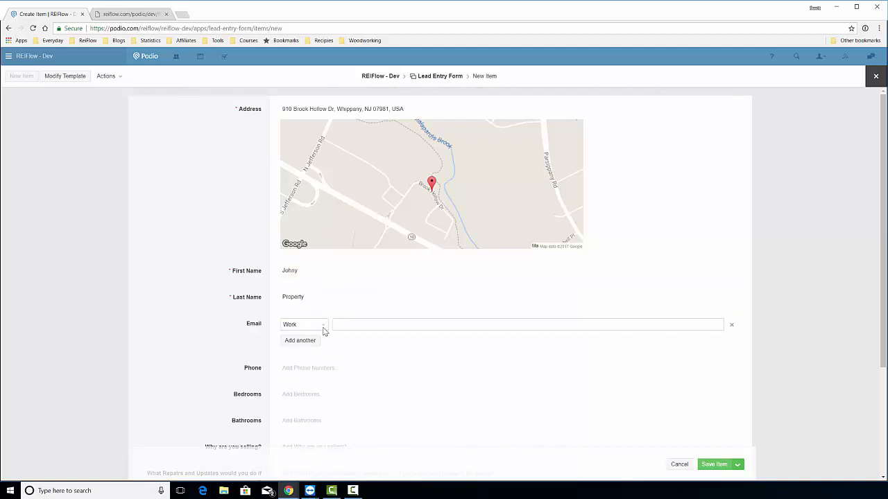
{"action": "type", "text": "johny@email.com"}
{"action": "left_click", "coordinate": [250, 318]}
Set 2 bedrooms and 2.00 bathrooms.
{"action": "scroll", "coordinate": [227, 303], "scroll_direction": "down", "scroll_amount": 2}
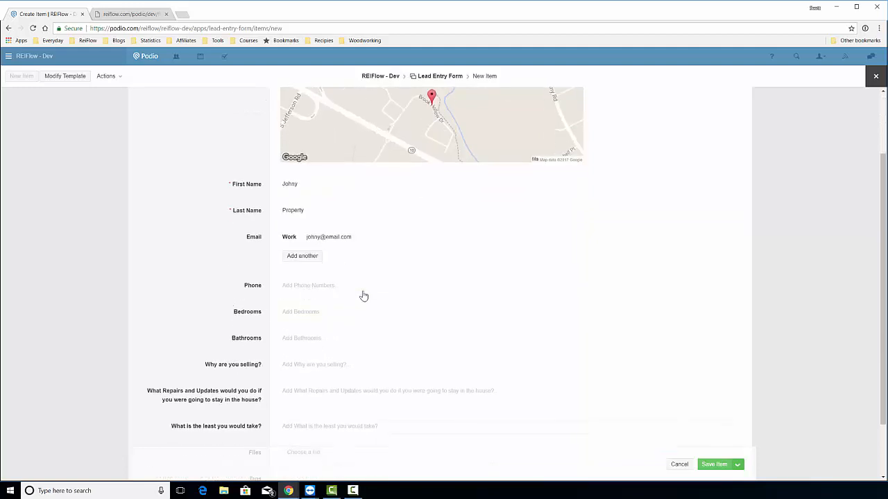
{"action": "left_click", "coordinate": [345, 311]}
{"action": "type", "text": "2"}
{"action": "left_click", "coordinate": [333, 341]}
{"action": "type", "text": "2"}
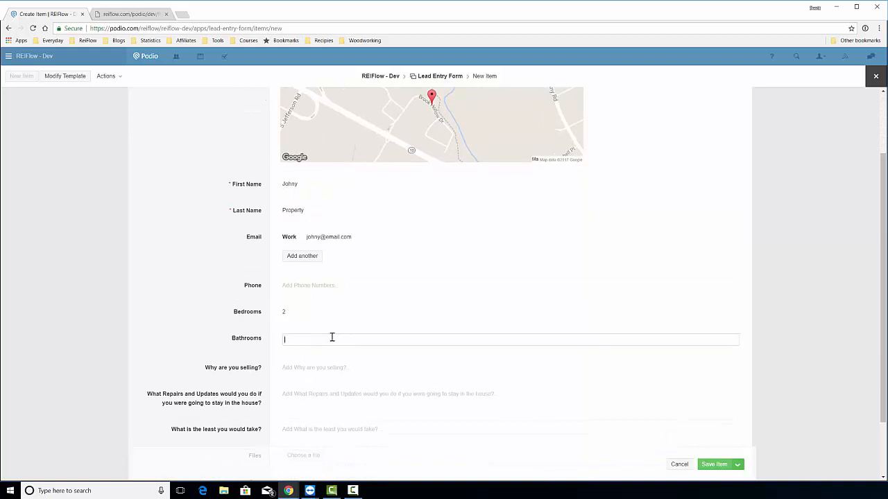
{"action": "left_click", "coordinate": [215, 322]}
{"action": "scroll", "coordinate": [235, 324], "scroll_direction": "down", "scroll_amount": 1}
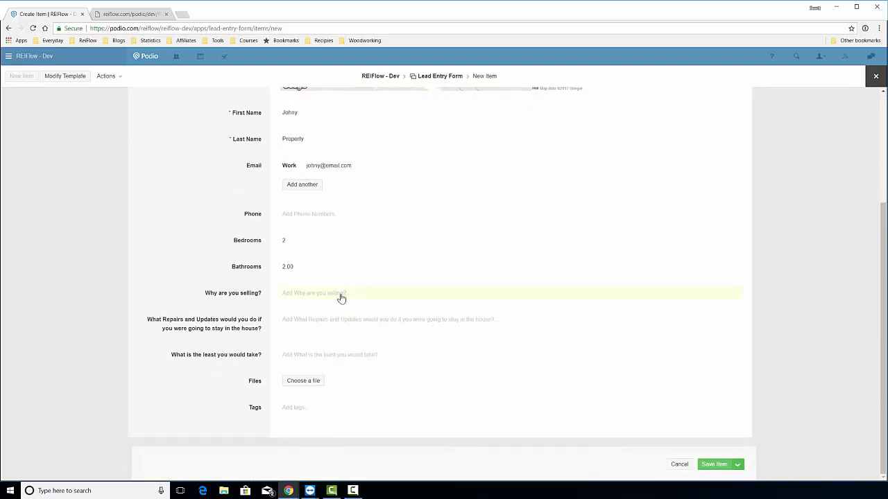
Answer selling reason 'Because we need to get out of here', repairs 'None that I can think of', $1.00 minimum.
{"action": "left_click", "coordinate": [339, 294]}
{"action": "type", "text": "Because we need to"}
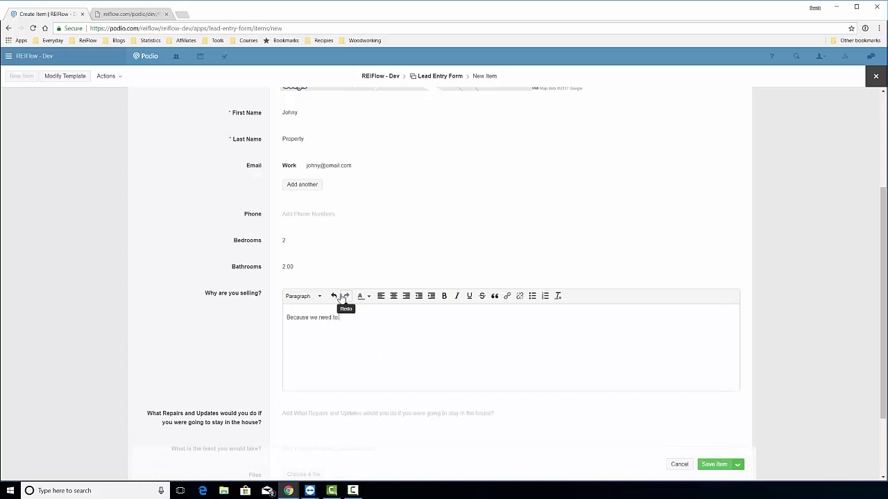
{"action": "type", "text": " here"}
{"action": "scroll", "coordinate": [341, 299], "scroll_direction": "down", "scroll_amount": 2}
{"action": "left_click", "coordinate": [305, 323]}
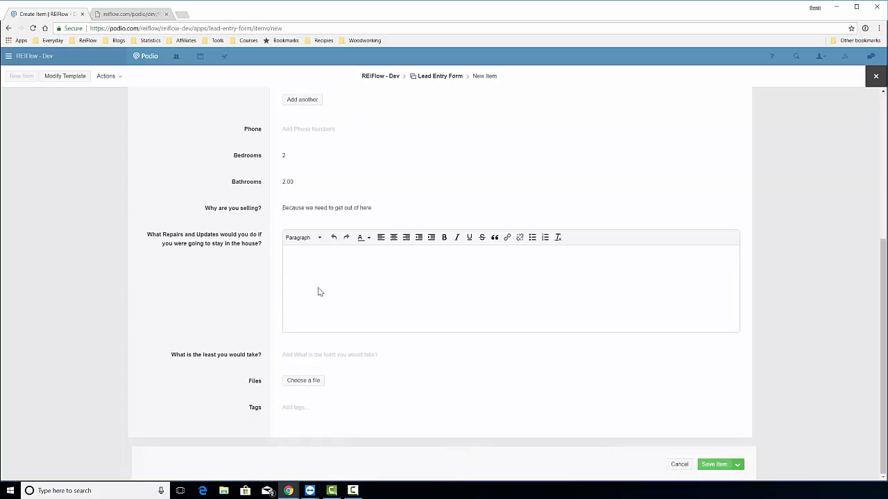
{"action": "type", "text": "None that I can think of"}
{"action": "left_click", "coordinate": [317, 356]}
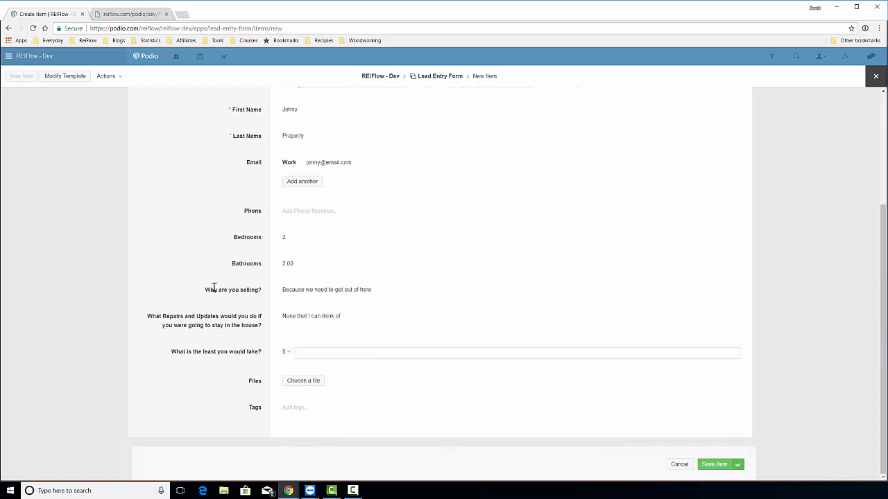
{"action": "type", "text": "1"}
{"action": "left_click", "coordinate": [209, 285]}
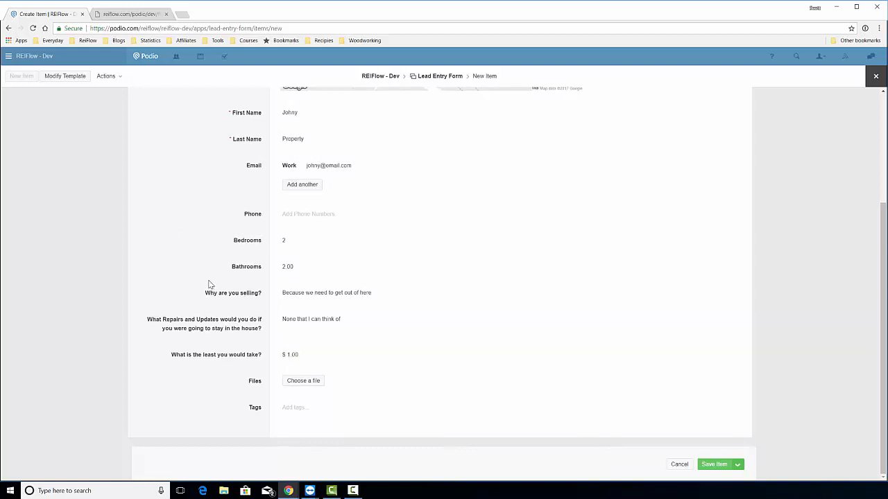
Save the $1.00 lead item, then enable the Email Buyers flow and save it.
{"action": "left_click", "coordinate": [715, 464]}
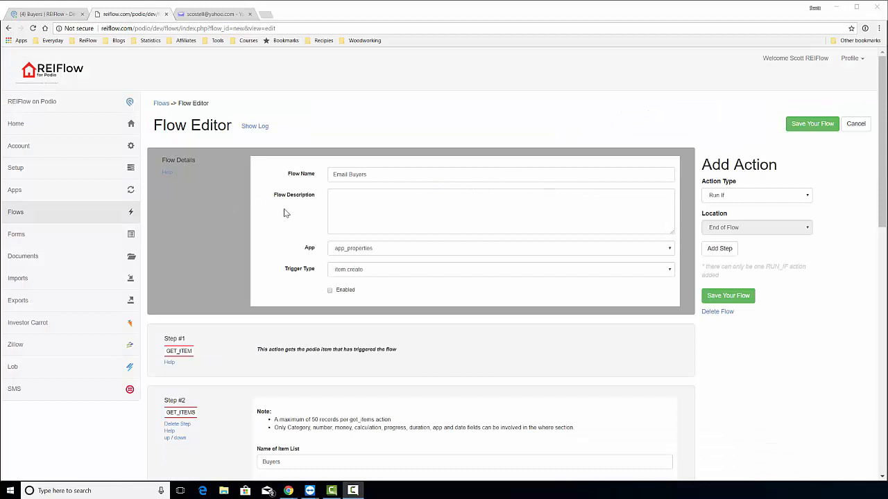
{"action": "left_click", "coordinate": [330, 291]}
{"action": "left_click", "coordinate": [810, 124]}
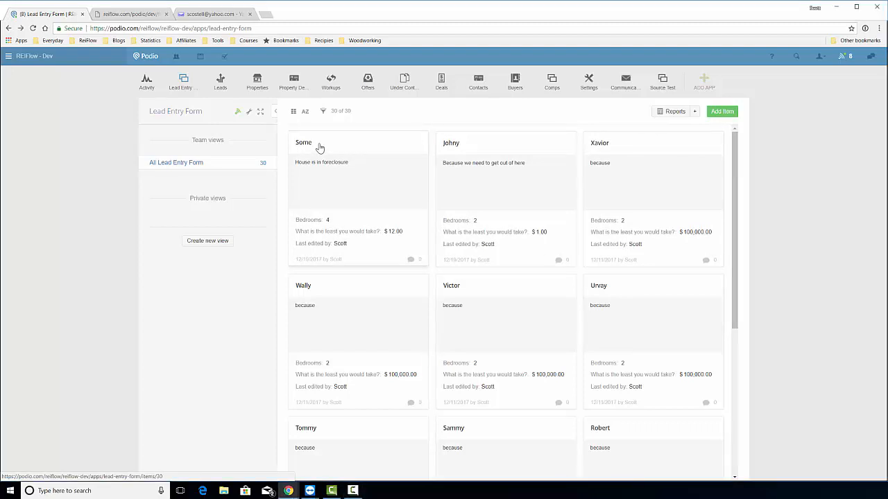
{"action": "left_click", "coordinate": [729, 113]}
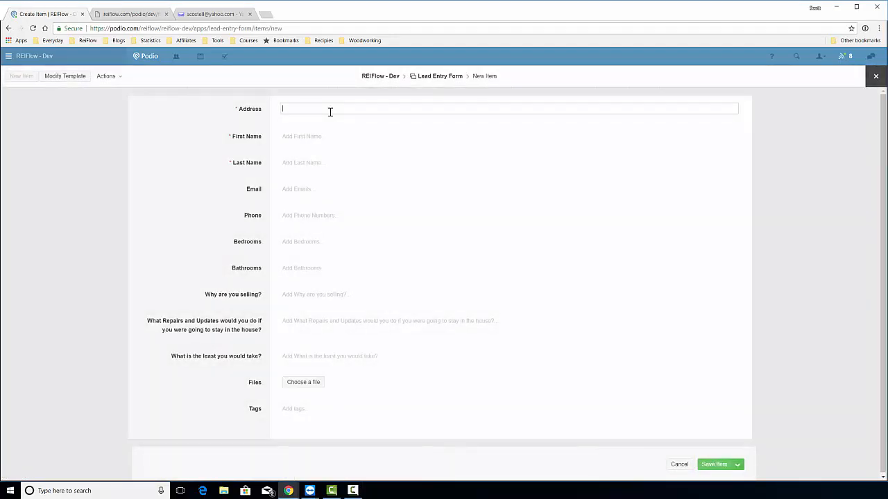
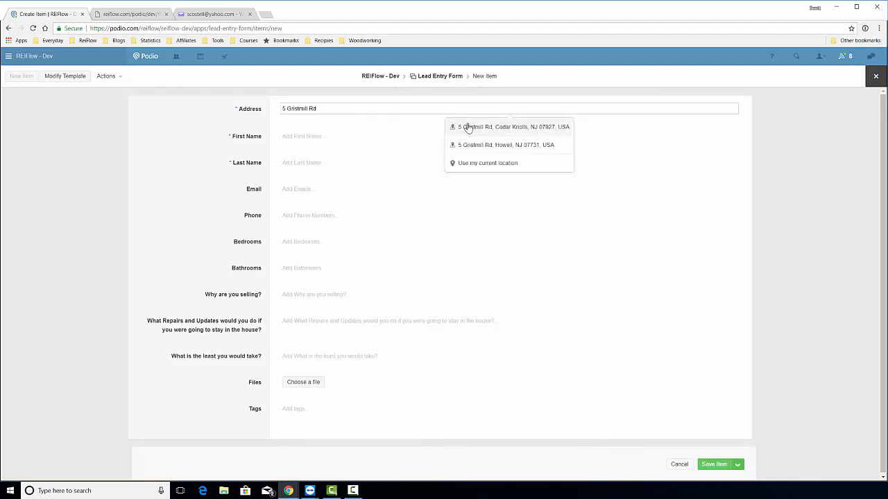
{"action": "left_click", "coordinate": [444, 125]}
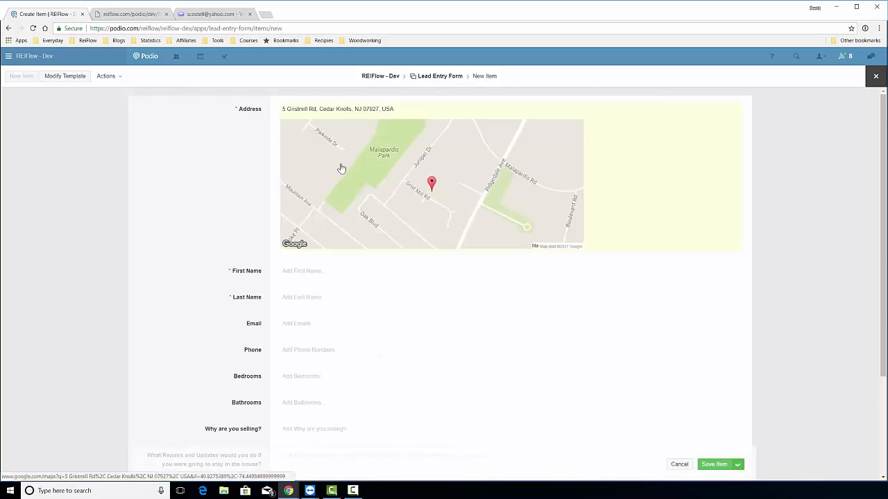
{"action": "left_click", "coordinate": [315, 271]}
{"action": "type", "text": "A"}
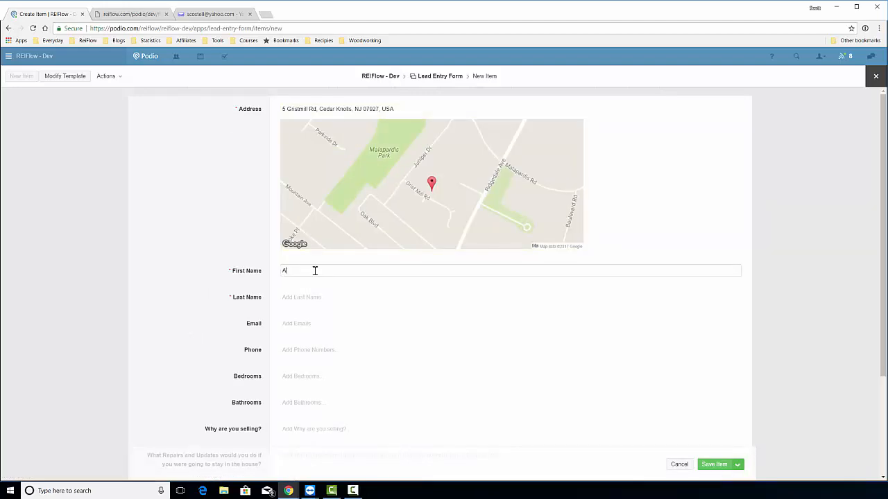
{"action": "type", "text": "nother"}
{"action": "key", "text": "Tab"}
{"action": "type", "text": "Ow"}
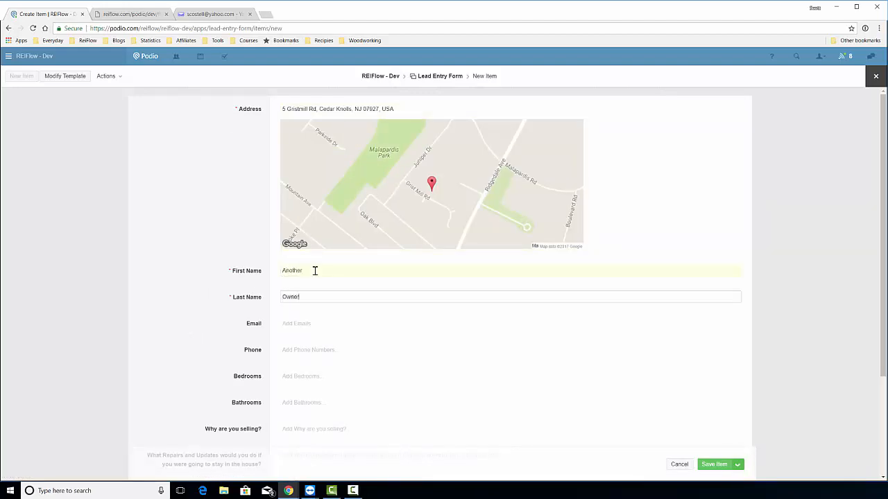
{"action": "key", "text": "Tab"}
{"action": "type", "text": "another@"}
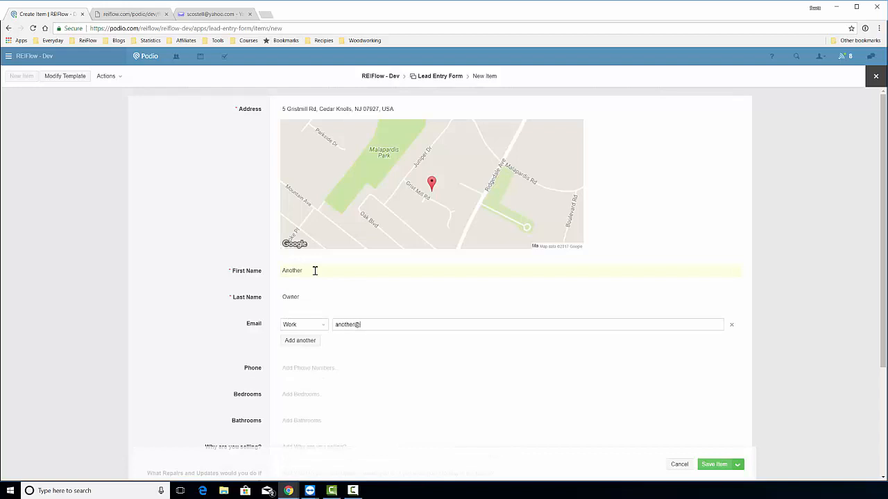
{"action": "type", "text": "owner.com"}
{"action": "left_click", "coordinate": [313, 370]}
Enter 5 bedrooms and 2 bathrooms for the property.
{"action": "left_click", "coordinate": [313, 420]}
{"action": "scroll", "coordinate": [319, 409], "scroll_direction": "down", "scroll_amount": 1}
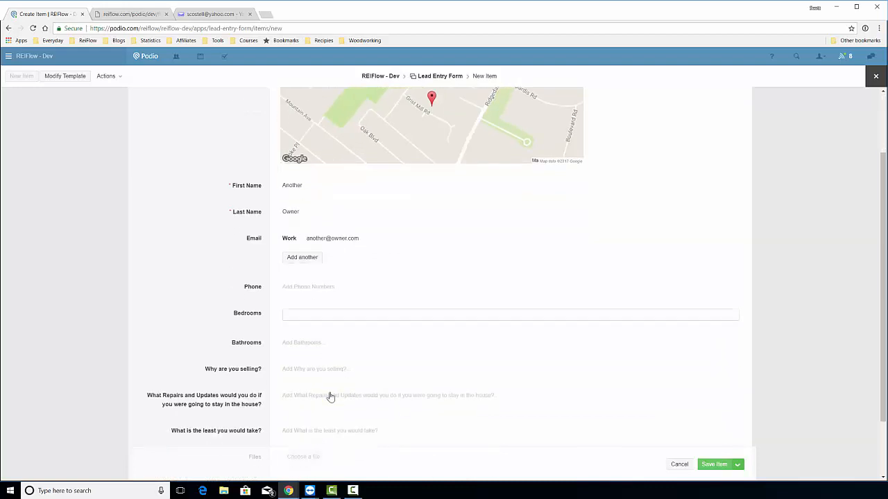
{"action": "type", "text": "5"}
{"action": "key", "text": "Tab"}
{"action": "type", "text": "2"}
{"action": "scroll", "coordinate": [270, 359], "scroll_direction": "down", "scroll_amount": 1}
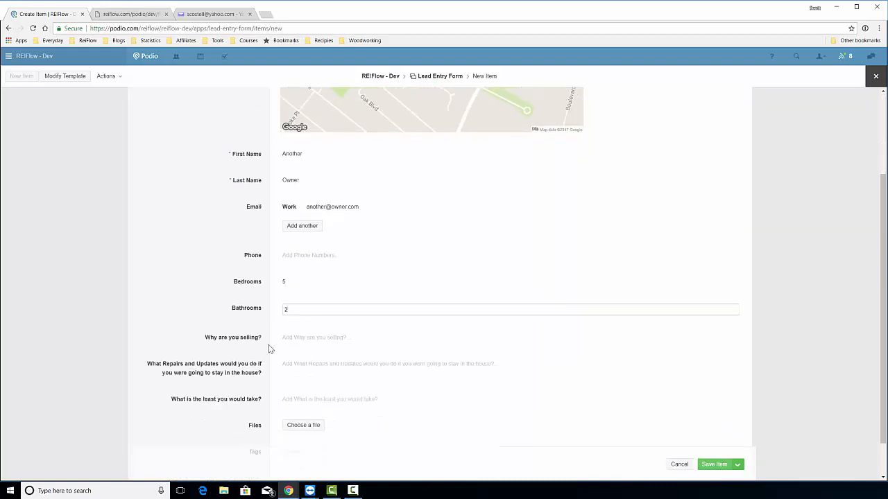
Give the foreclosure reason, repairs 'roof is leaking', a $113 minimum price, and save the lead.
{"action": "left_click", "coordinate": [344, 300]}
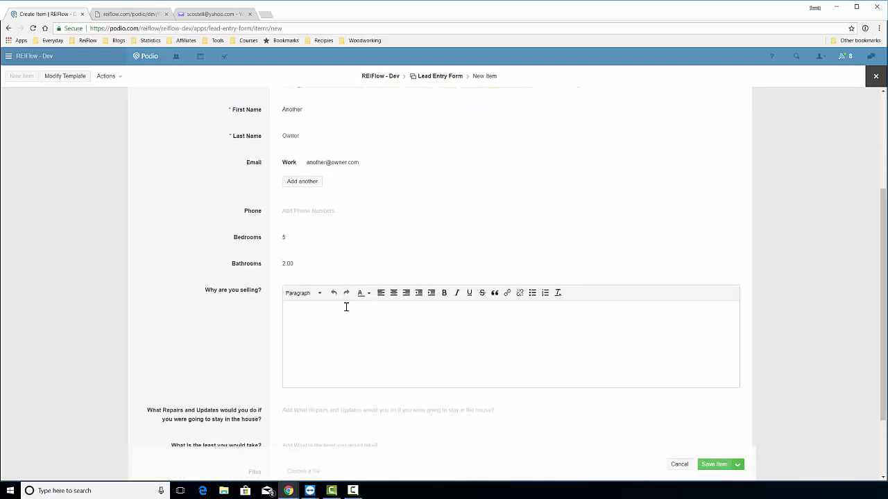
{"action": "type", "text": "We are in foreclosure"}
{"action": "left_click", "coordinate": [254, 331]}
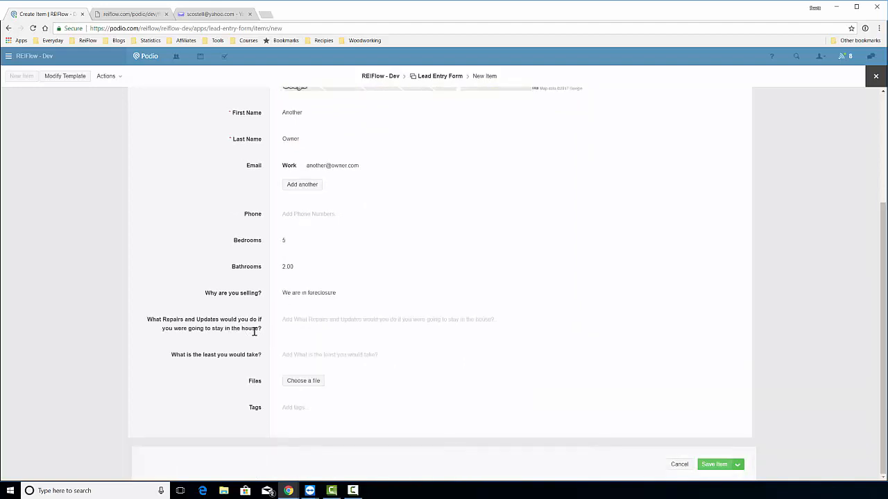
{"action": "left_click", "coordinate": [318, 321]}
{"action": "type", "text": "ro"}
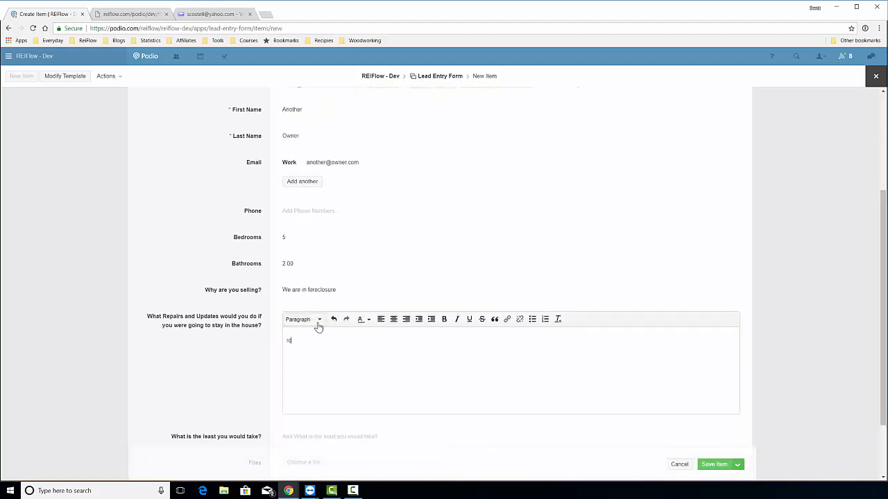
{"action": "type", "text": "of is leaking"}
{"action": "left_click", "coordinate": [257, 350]}
{"action": "left_click", "coordinate": [308, 355]}
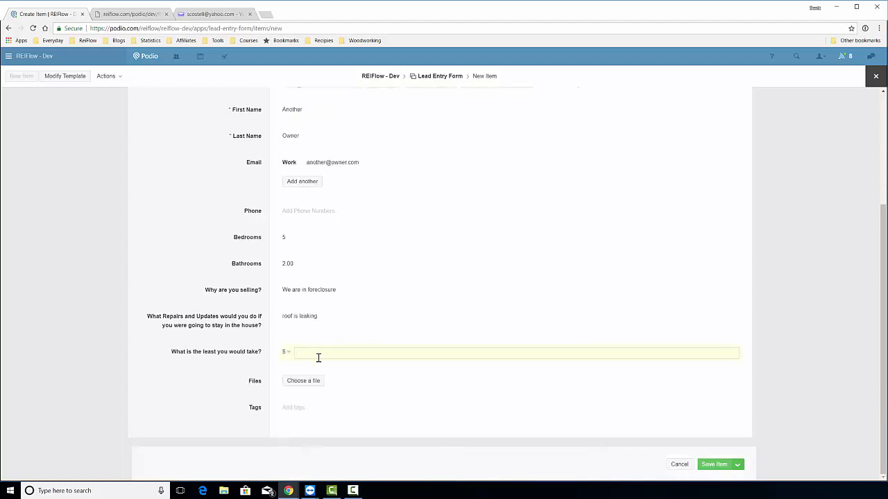
{"action": "type", "text": "113"}
{"action": "left_click", "coordinate": [170, 351]}
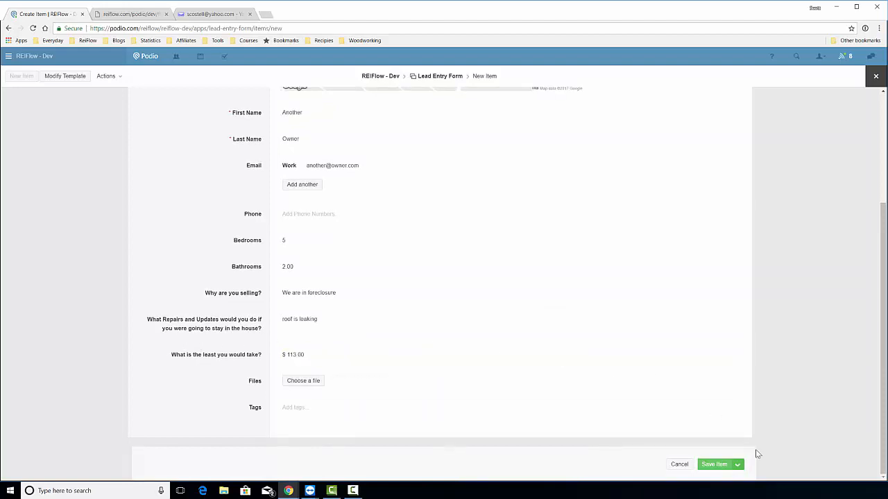
{"action": "left_click", "coordinate": [705, 465]}
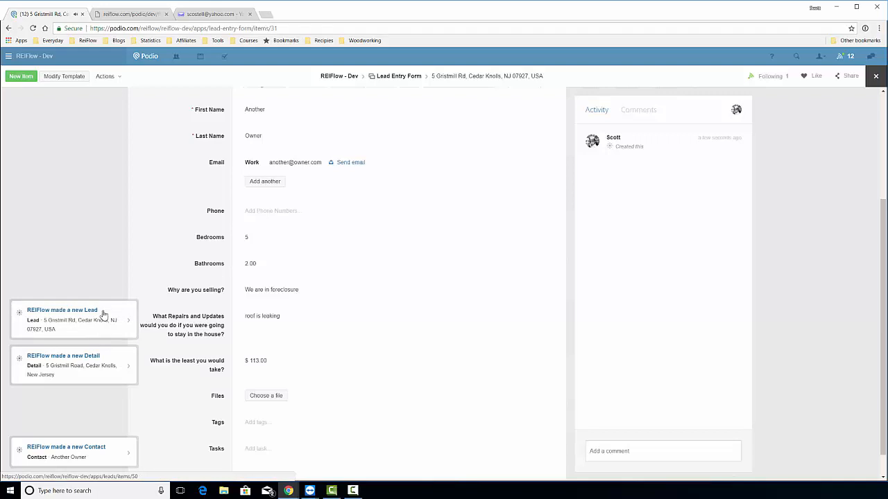
Once the lead is created, switch over to the Yahoo Mail inbox.
{"action": "left_click", "coordinate": [199, 14]}
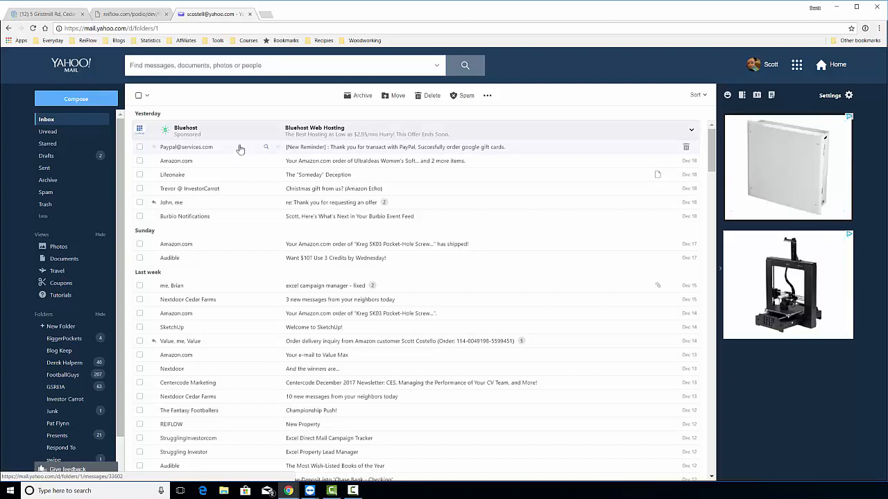
Reload the inbox and open the new 'New Property Lead' email.
{"action": "left_click", "coordinate": [33, 29]}
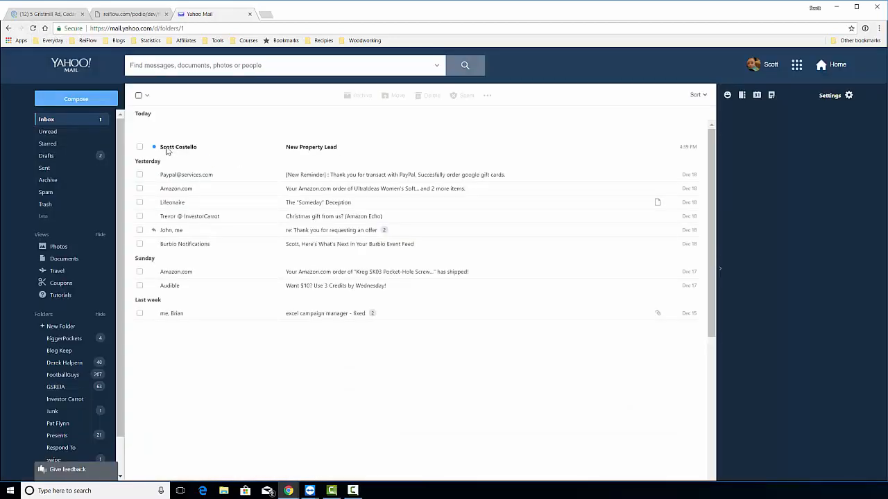
{"action": "left_click", "coordinate": [297, 148]}
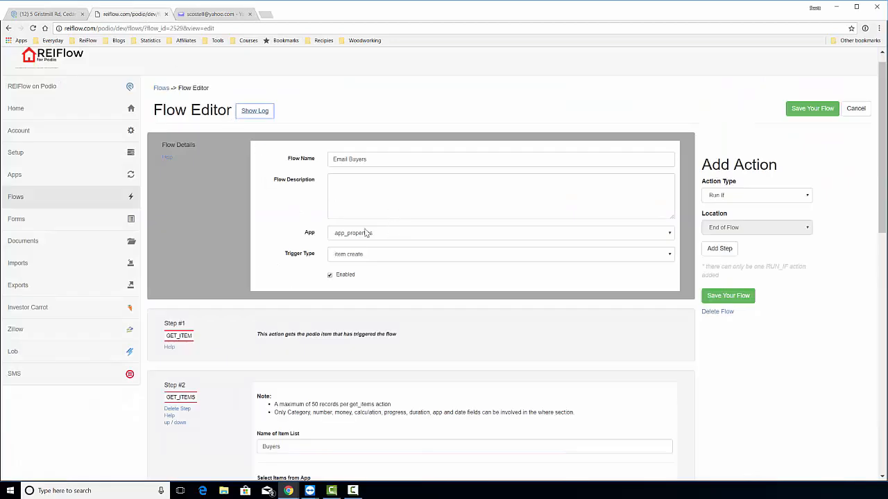
Scroll through the Email Buyers flow steps #1–#7, from GET_ITEM to FOR_EACH_END.
{"action": "scroll", "coordinate": [365, 232], "scroll_direction": "down", "scroll_amount": 5}
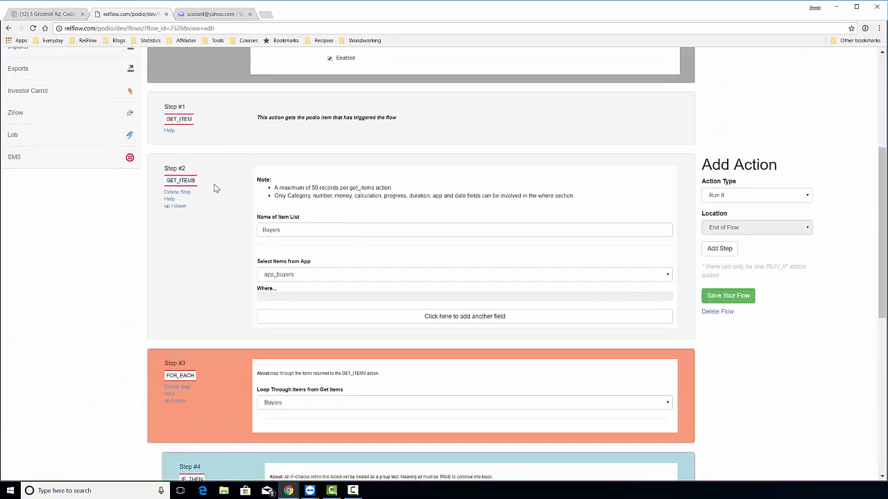
{"action": "scroll", "coordinate": [220, 191], "scroll_direction": "down", "scroll_amount": 3}
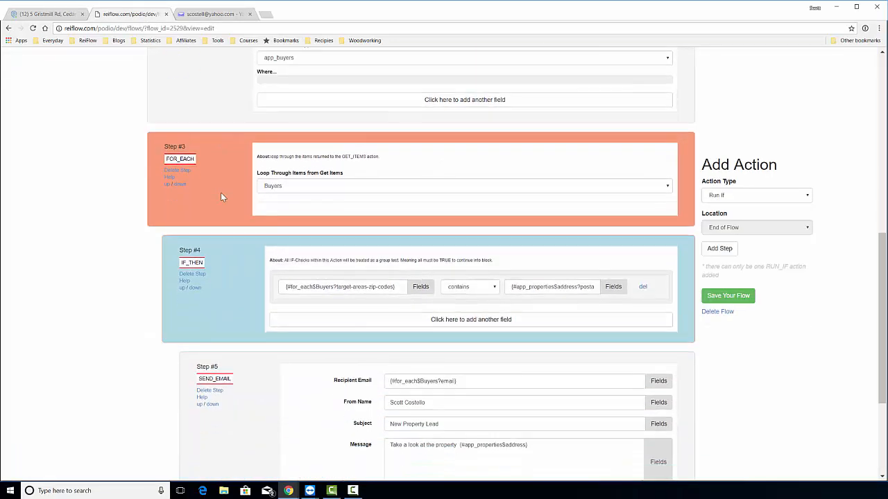
{"action": "scroll", "coordinate": [221, 193], "scroll_direction": "up", "scroll_amount": 2}
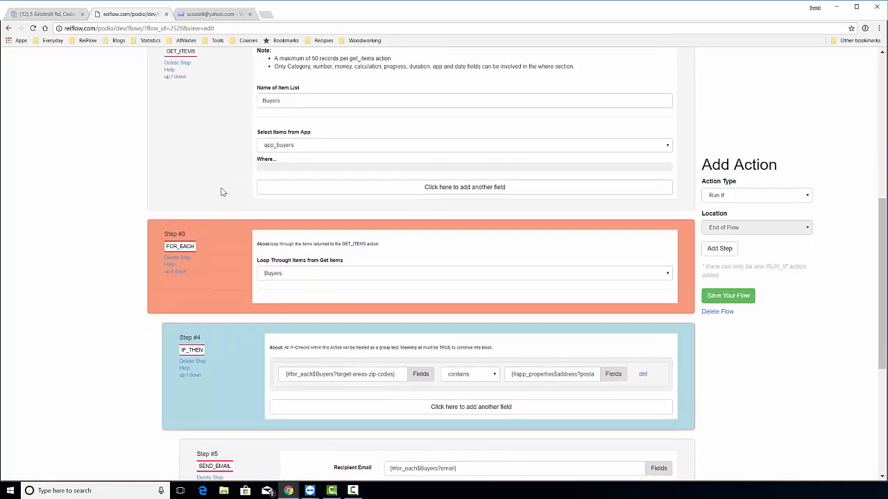
{"action": "scroll", "coordinate": [216, 229], "scroll_direction": "down", "scroll_amount": 1}
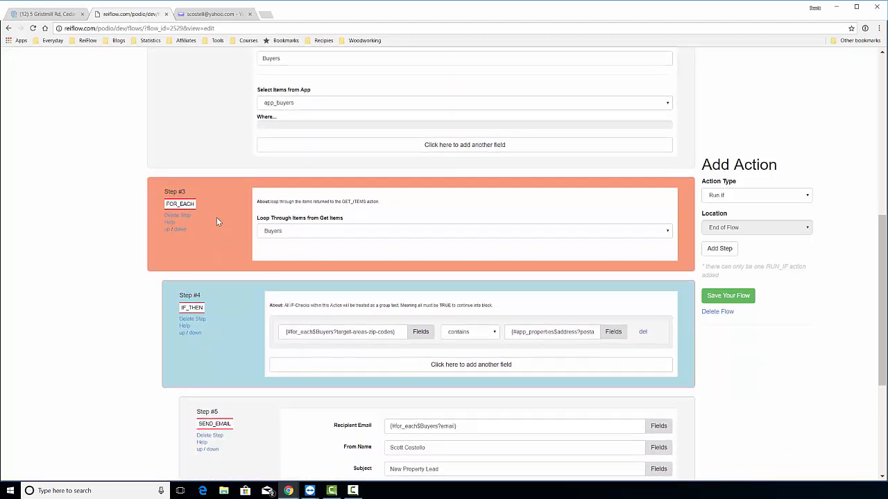
{"action": "scroll", "coordinate": [220, 214], "scroll_direction": "up", "scroll_amount": 2}
{"action": "scroll", "coordinate": [222, 204], "scroll_direction": "up", "scroll_amount": 1}
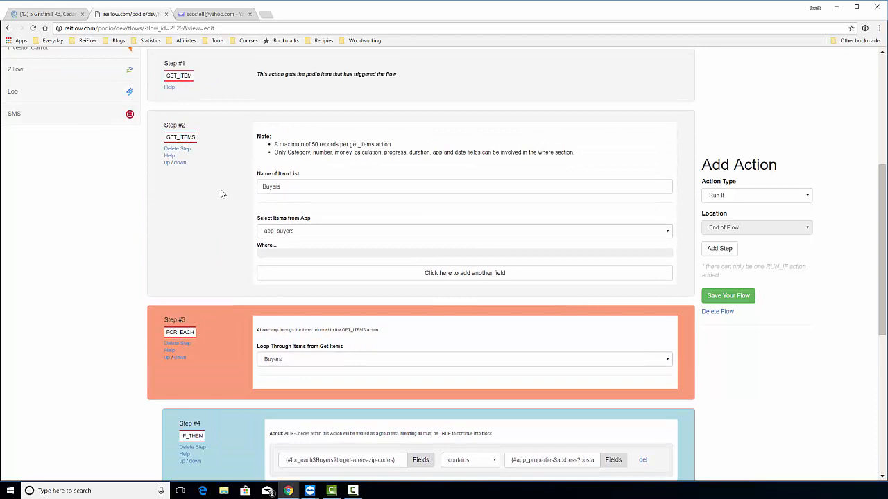
{"action": "scroll", "coordinate": [154, 212], "scroll_direction": "down", "scroll_amount": 4}
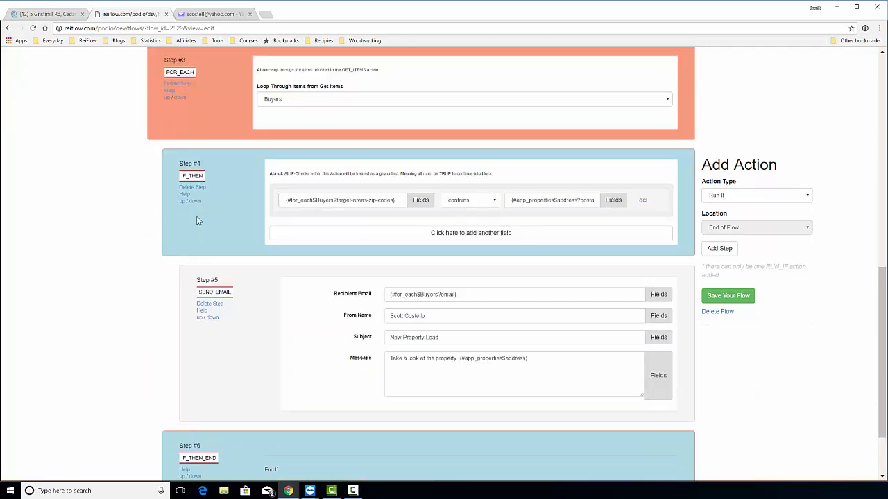
{"action": "scroll", "coordinate": [136, 200], "scroll_direction": "down", "scroll_amount": 2}
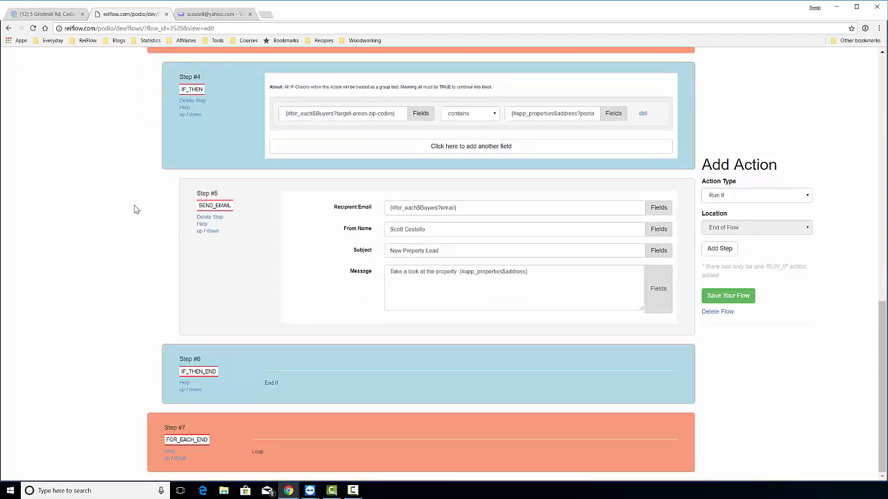
{"action": "scroll", "coordinate": [136, 207], "scroll_direction": "up", "scroll_amount": 4}
{"action": "scroll", "coordinate": [137, 209], "scroll_direction": "up", "scroll_amount": 2}
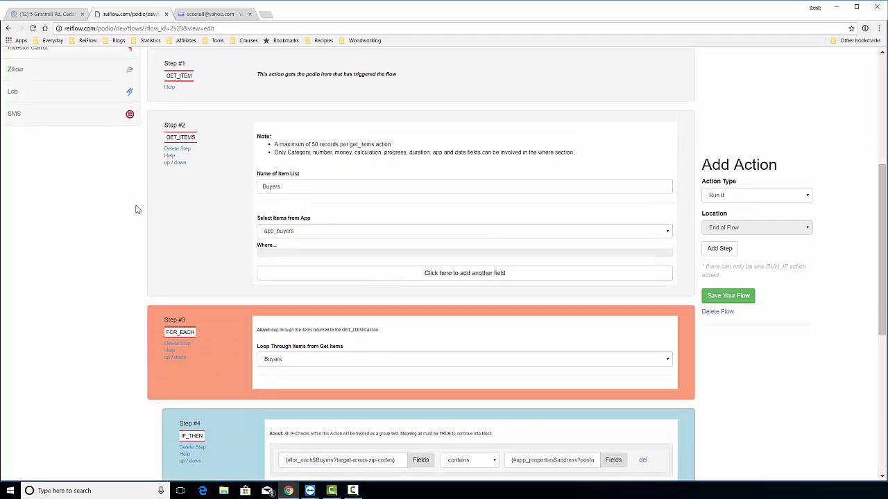